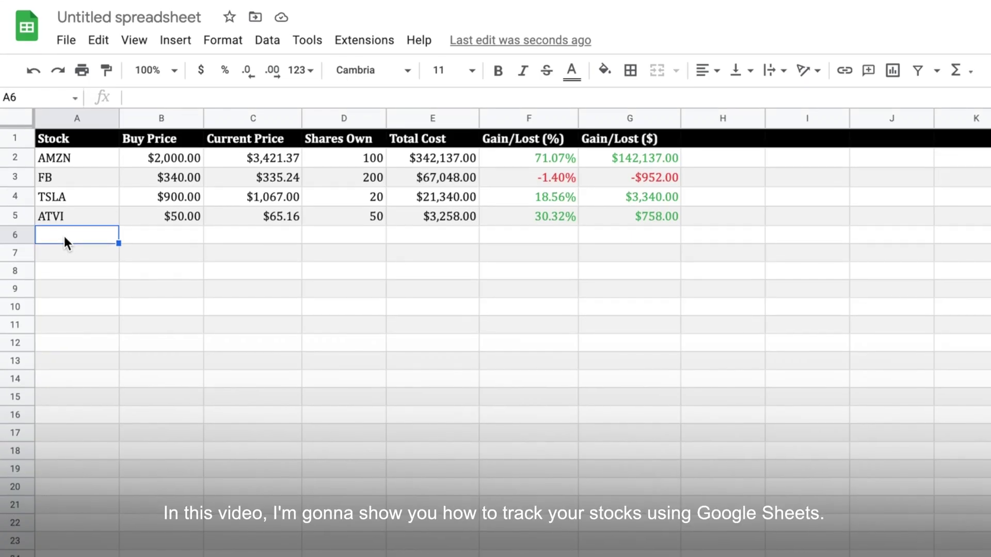
Step: Enter AAPL in row 6 with a buy price of 150 and 100 shares
{"action": "type", "text": "AAPL"}
{"action": "key", "text": "Return"}
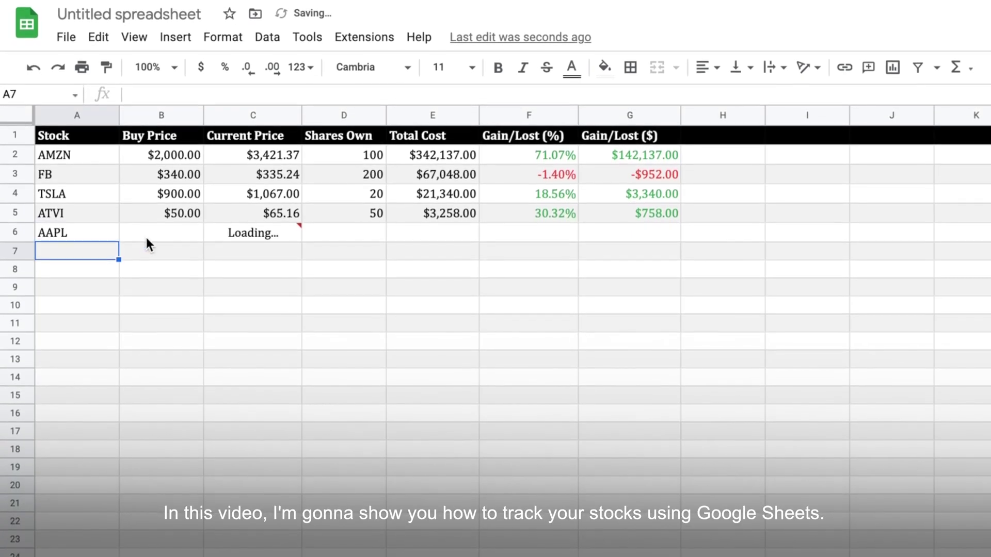
{"action": "left_click", "coordinate": [140, 232]}
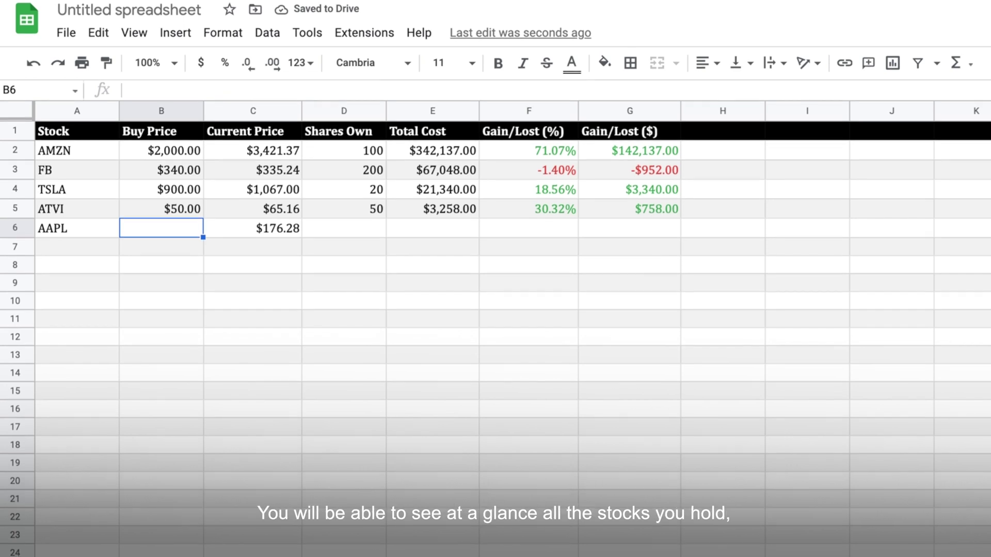
{"action": "type", "text": "150"}
{"action": "key", "text": "Return"}
{"action": "left_click", "coordinate": [345, 224]}
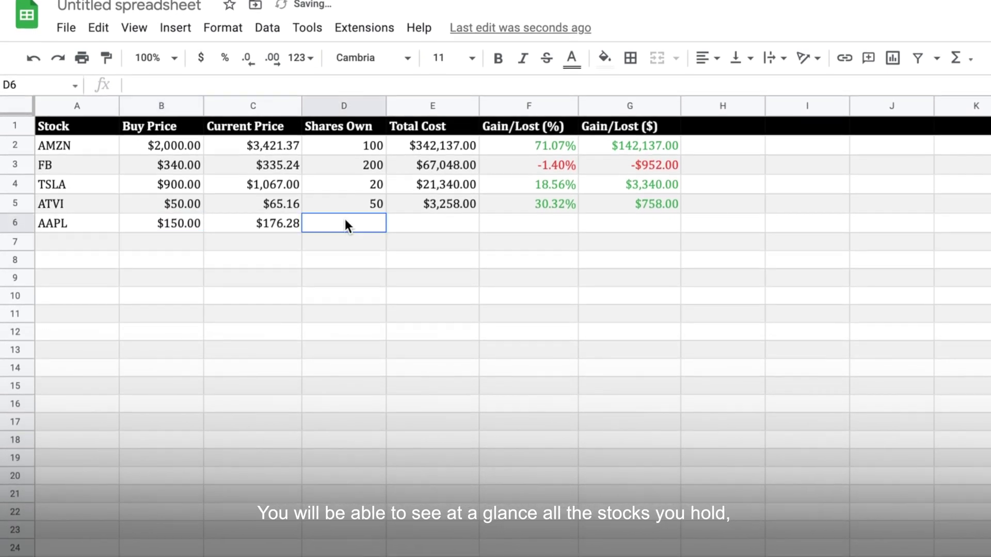
{"action": "type", "text": "100"}
{"action": "key", "text": "Return"}
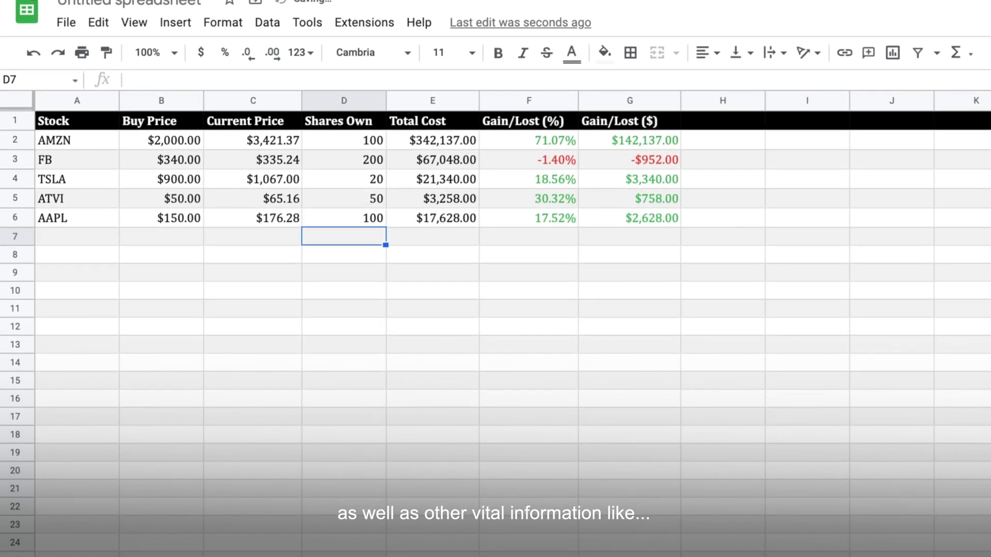
Step: Inspect row 6's Gain/Lost (%), Gain/Lost ($), Buy Price and Current Price cells
{"action": "left_click", "coordinate": [482, 216]}
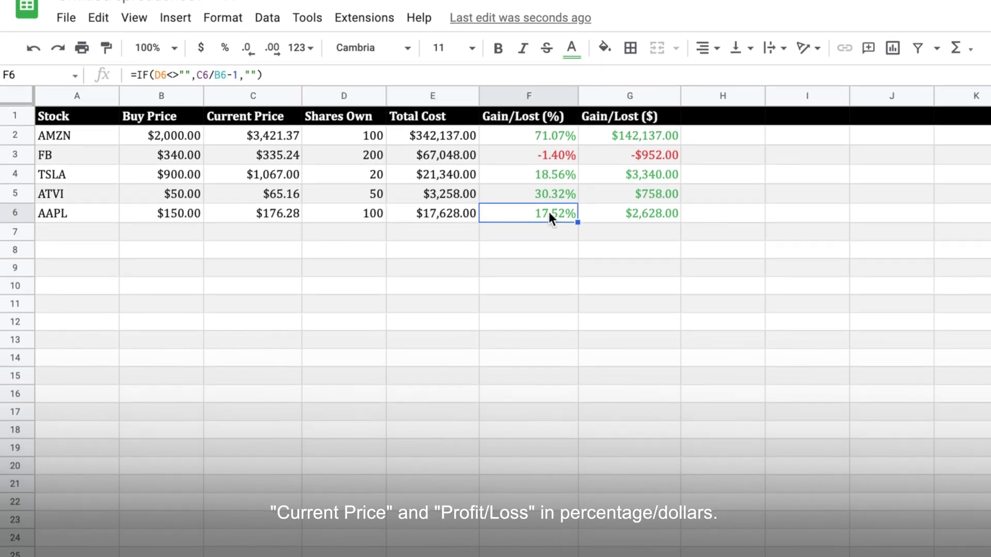
{"action": "left_click", "coordinate": [637, 215]}
{"action": "left_click", "coordinate": [171, 213]}
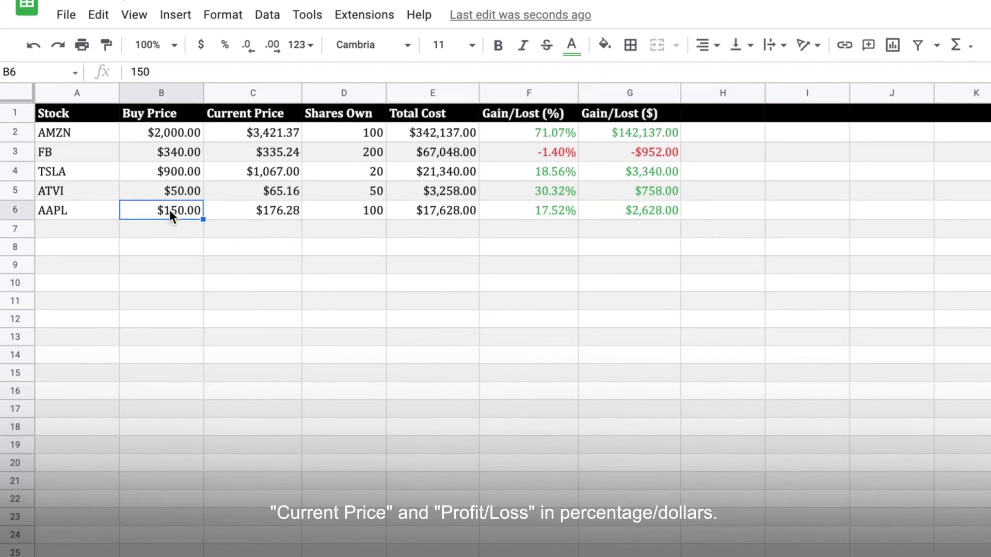
{"action": "left_click", "coordinate": [268, 210]}
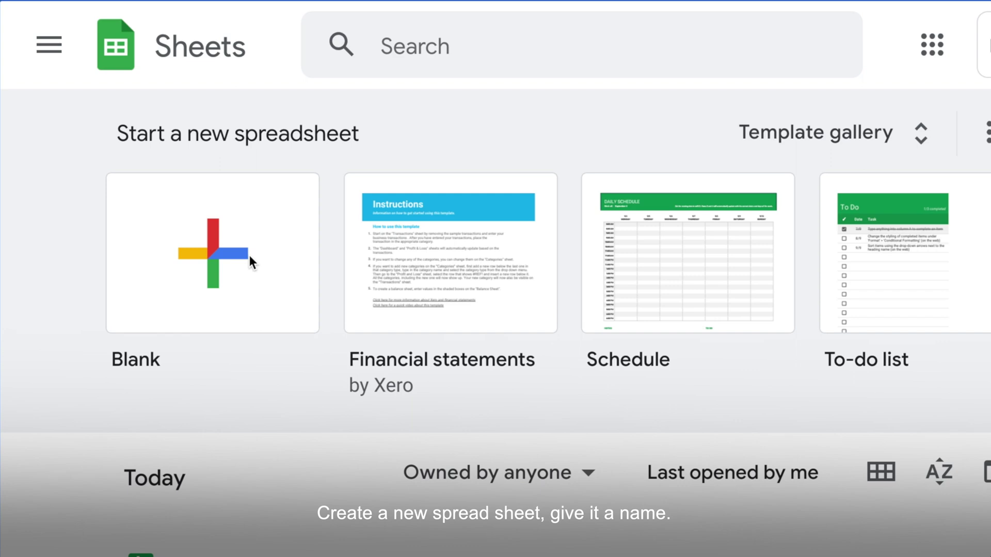
Step: Create a blank spreadsheet titled 'Track Stocks with Google Sheets'
{"action": "left_click", "coordinate": [250, 255]}
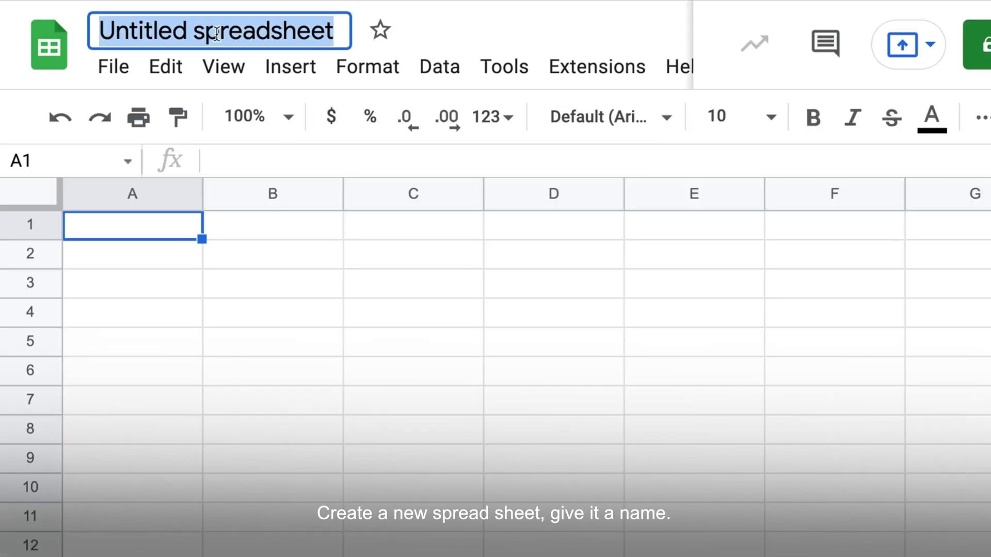
{"action": "type", "text": "Track St"}
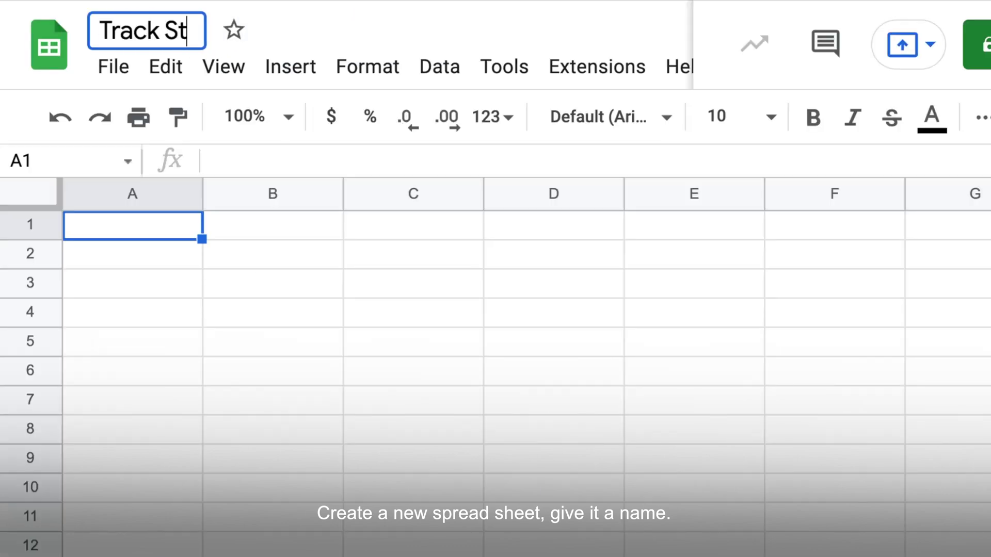
{"action": "type", "text": "ocks with Google Sheets"}
{"action": "key", "text": "Return"}
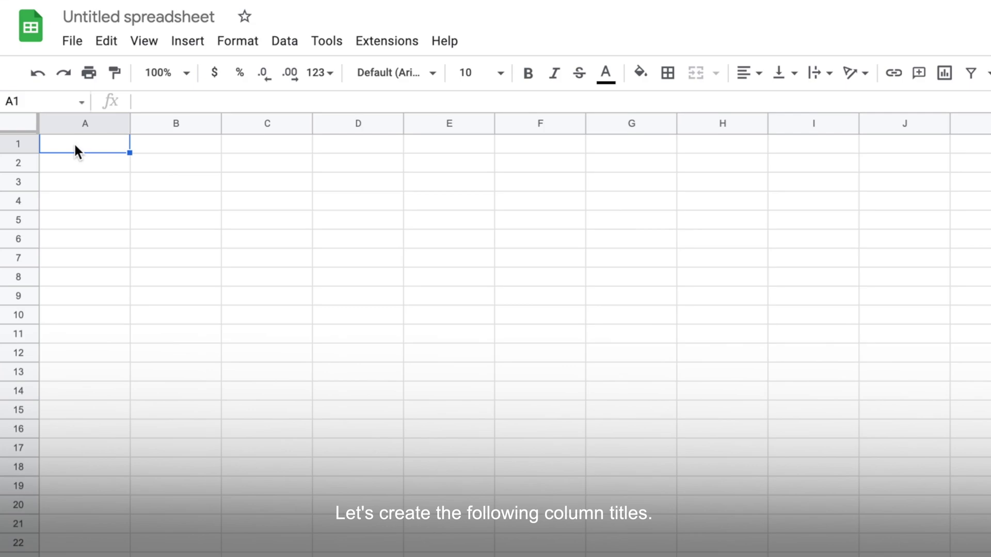
Step: Type the headers Stock, Buy Price, Current Price, Shares Own, Total Cost, Gain/Lost (%), Gain/Lost ($) across A1:G1
{"action": "double_click", "coordinate": [69, 143]}
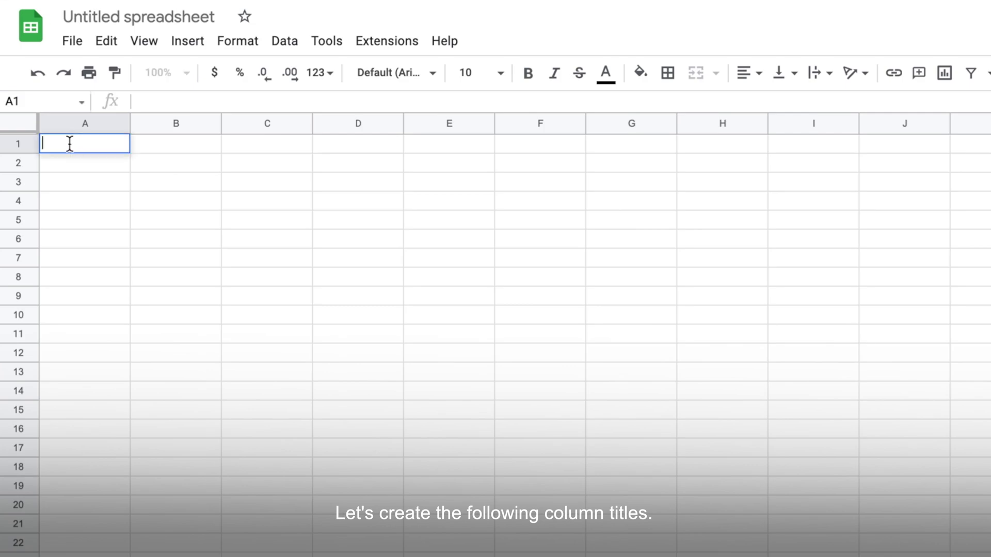
{"action": "type", "text": "Stock"}
{"action": "key", "text": "Tab"}
{"action": "type", "text": "Buy Price"}
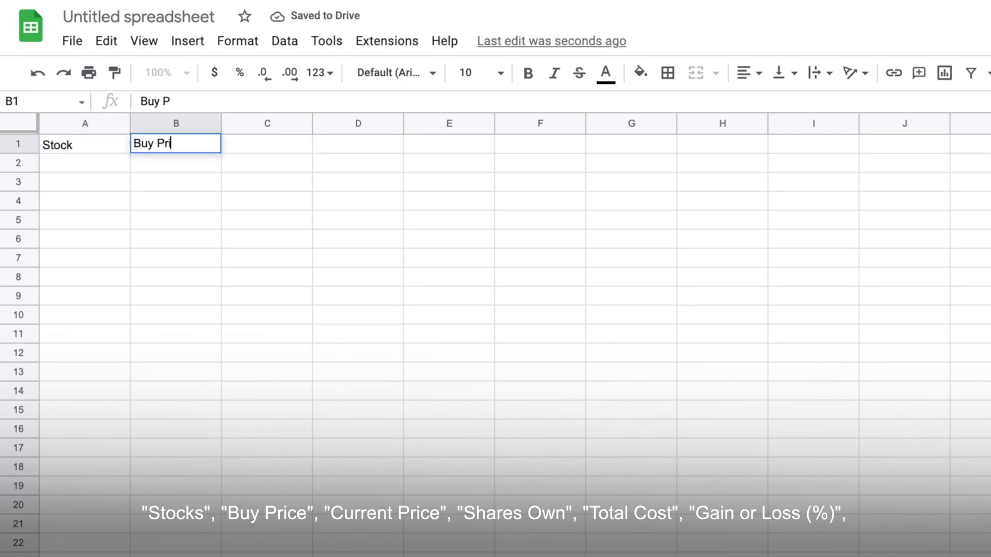
{"action": "key", "text": "Tab"}
{"action": "type", "text": "Current Price"}
{"action": "key", "text": "Tab"}
{"action": "type", "text": "Shares Own"}
{"action": "key", "text": "Tab"}
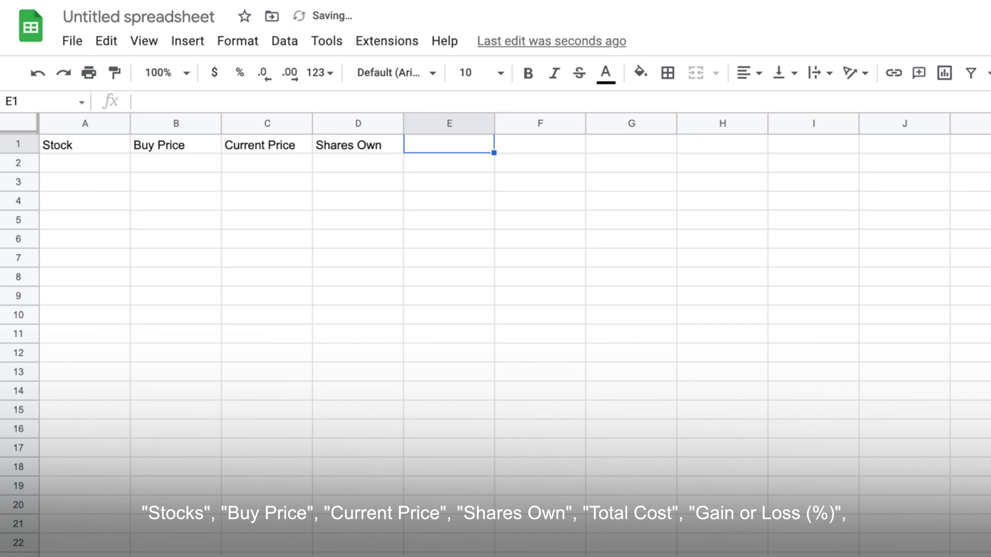
{"action": "type", "text": "Total Cost"}
{"action": "key", "text": "Tab"}
{"action": "type", "text": "Gain/Lost (%)"}
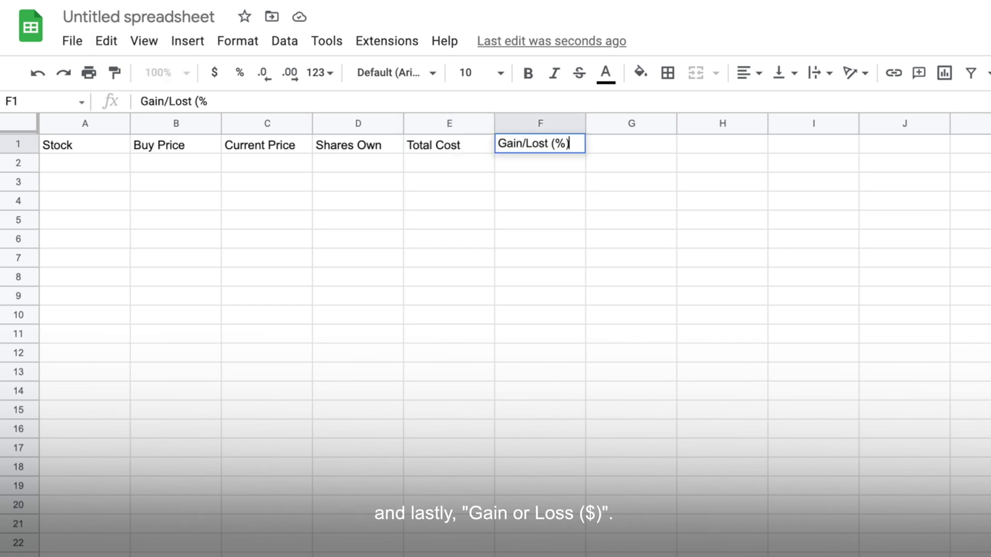
{"action": "key", "text": "Tab"}
{"action": "type", "text": "Gain/Lost ($)"}
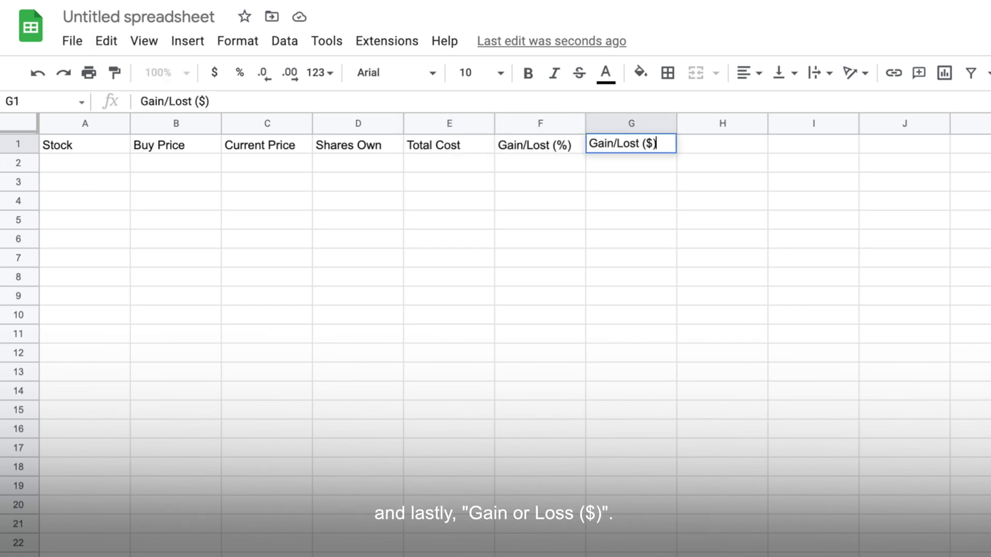
{"action": "key", "text": "Return"}
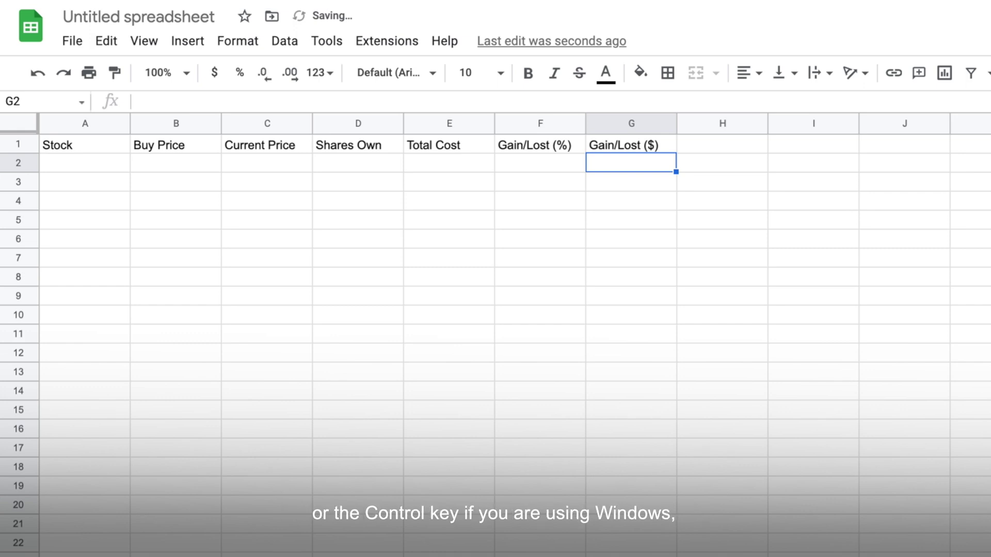
Step: Format columns B, C, E and G (prices, cost, dollar gain) as Currency
{"action": "left_click", "coordinate": [176, 140]}
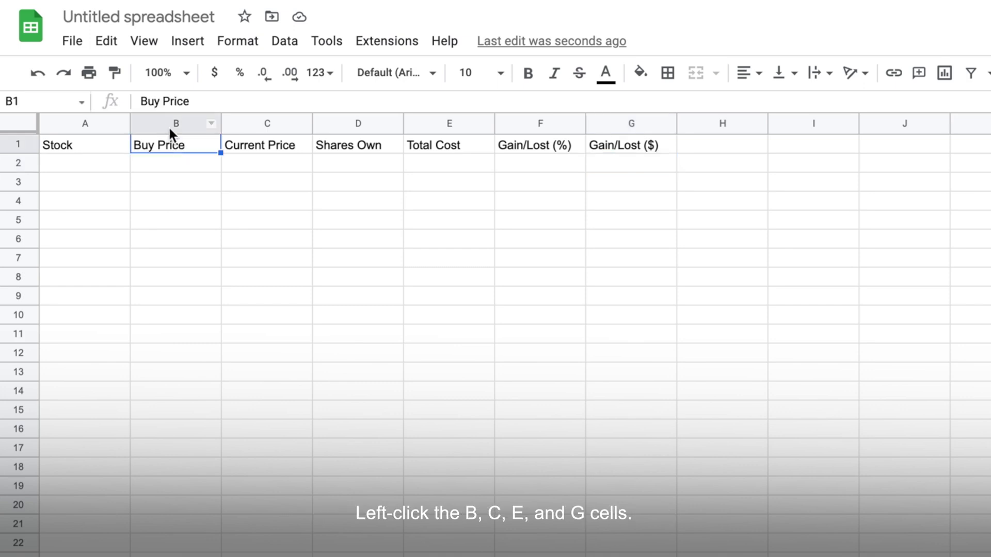
{"action": "left_click", "coordinate": [176, 123], "text": "ctrl"}
{"action": "left_click", "coordinate": [263, 123], "text": "ctrl"}
{"action": "left_click", "coordinate": [426, 123], "text": "ctrl"}
{"action": "left_click", "coordinate": [614, 122], "text": "ctrl"}
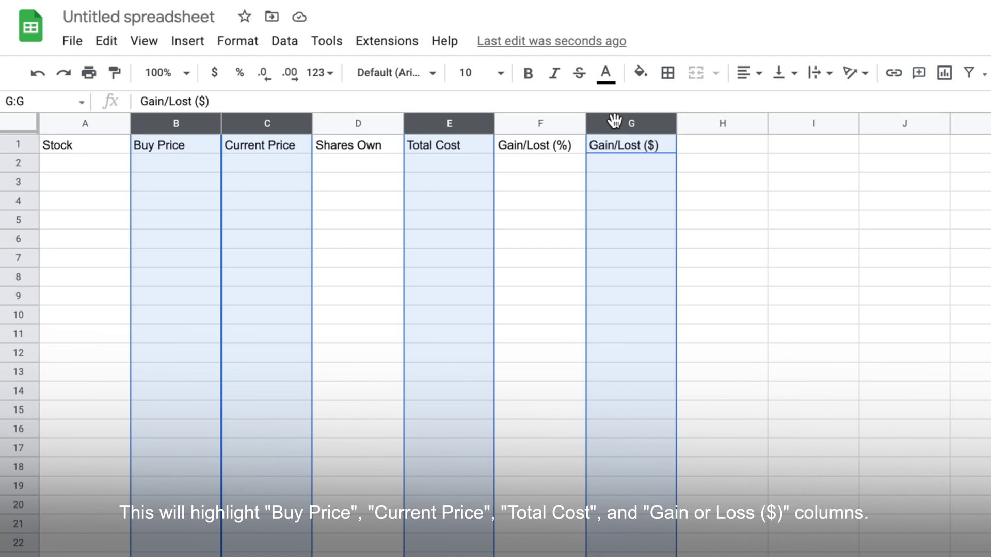
{"action": "left_click", "coordinate": [238, 42]}
{"action": "mouse_move", "coordinate": [280, 121]}
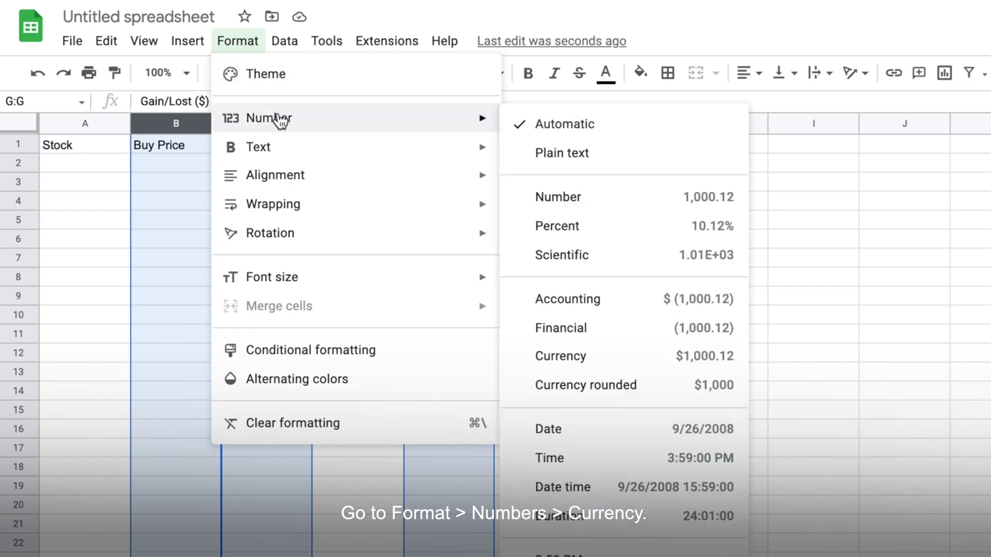
{"action": "left_click", "coordinate": [591, 362]}
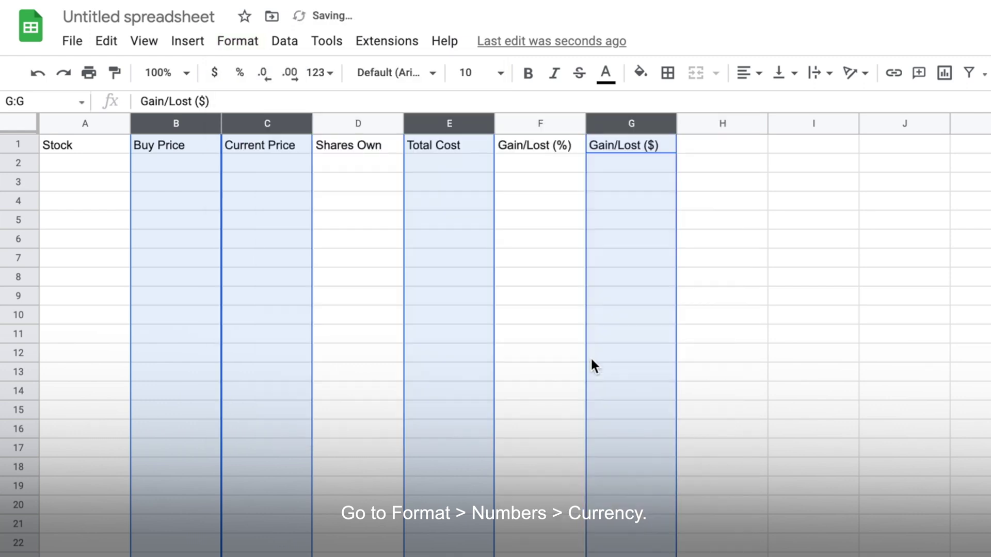
Step: Format the Gain/Lost (%) column F as Percent
{"action": "left_click", "coordinate": [534, 124]}
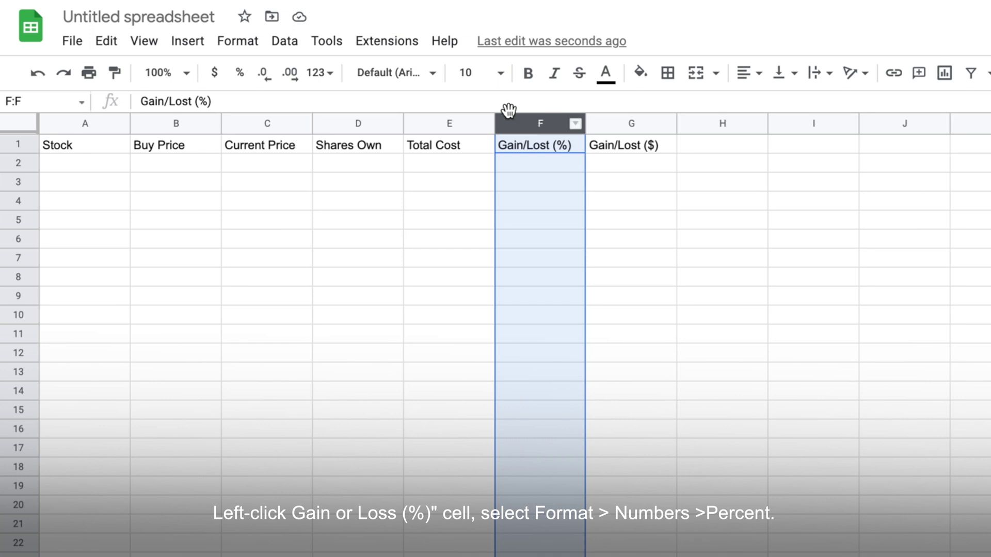
{"action": "left_click", "coordinate": [237, 41]}
{"action": "mouse_move", "coordinate": [272, 119]}
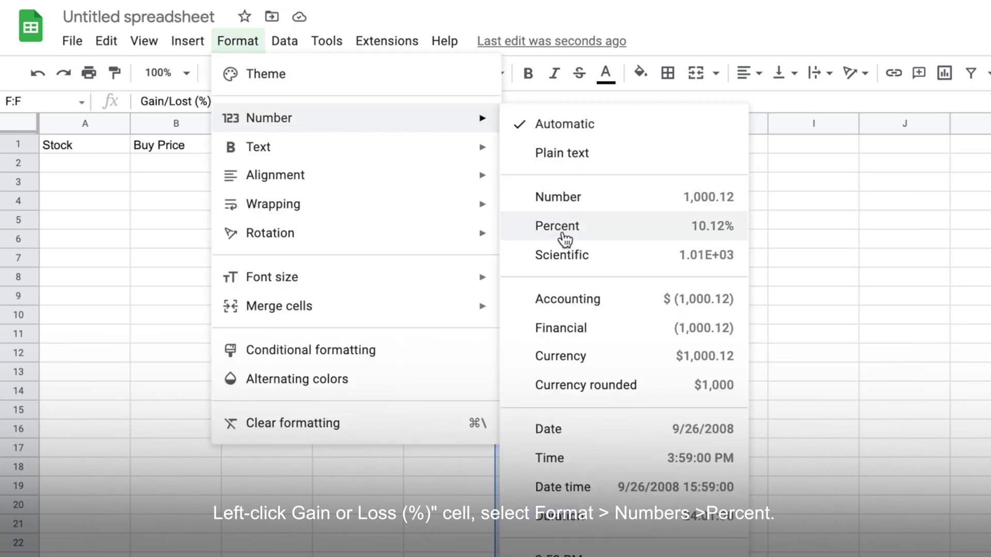
{"action": "left_click", "coordinate": [519, 227]}
Step: Enter =GOOGLEFINANCE(A2) in C2 and =C2*D2 in E2
{"action": "left_click", "coordinate": [264, 163]}
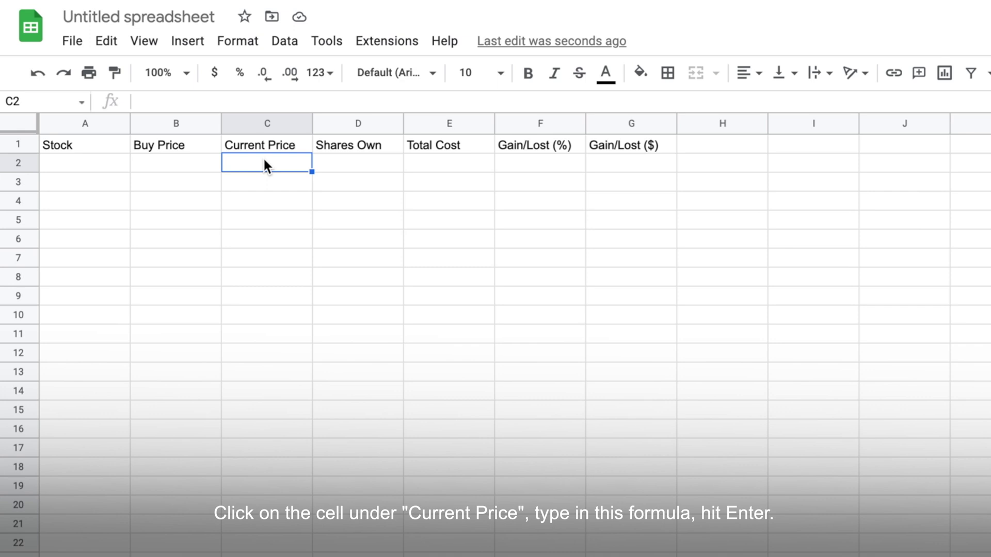
{"action": "type", "text": "=GOOGLEFINANCE("}
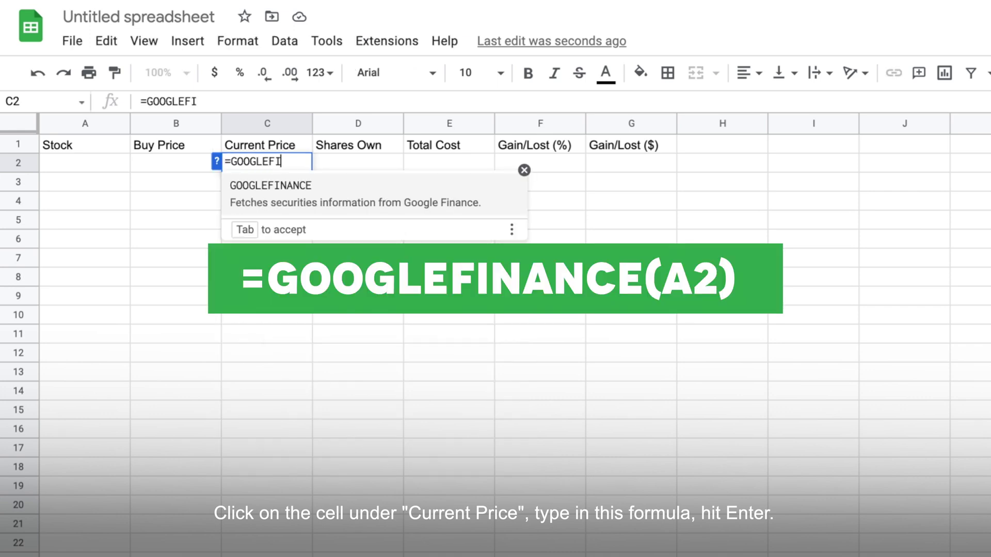
{"action": "left_click", "coordinate": [106, 165]}
{"action": "key", "text": "Return"}
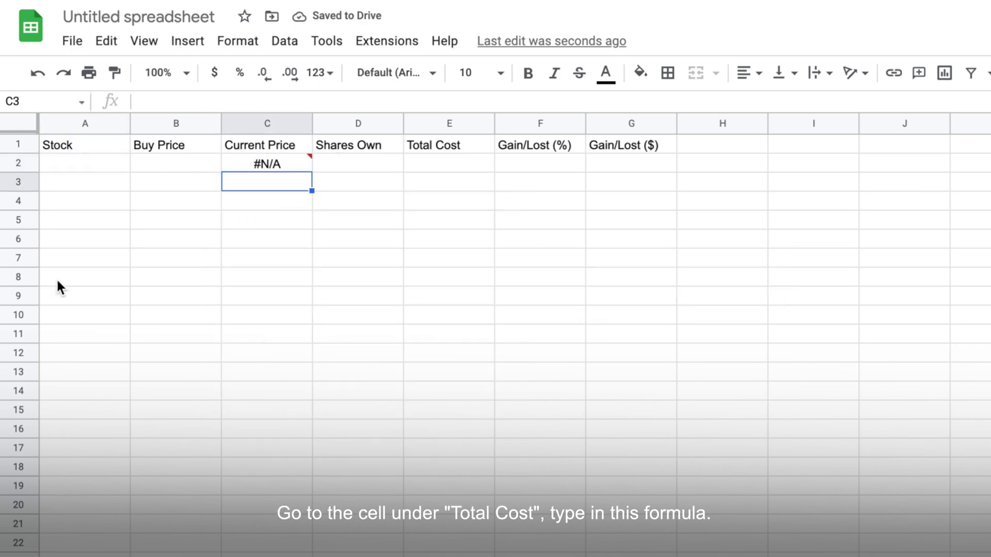
{"action": "left_click", "coordinate": [422, 160]}
{"action": "type", "text": "="}
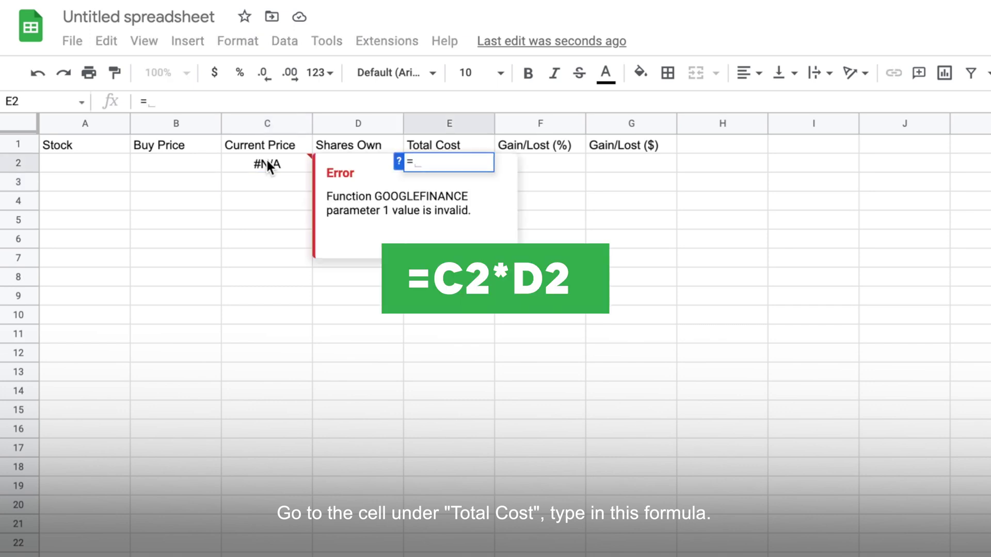
{"action": "left_click", "coordinate": [264, 164]}
{"action": "type", "text": "*D2"}
{"action": "key", "text": "Return"}
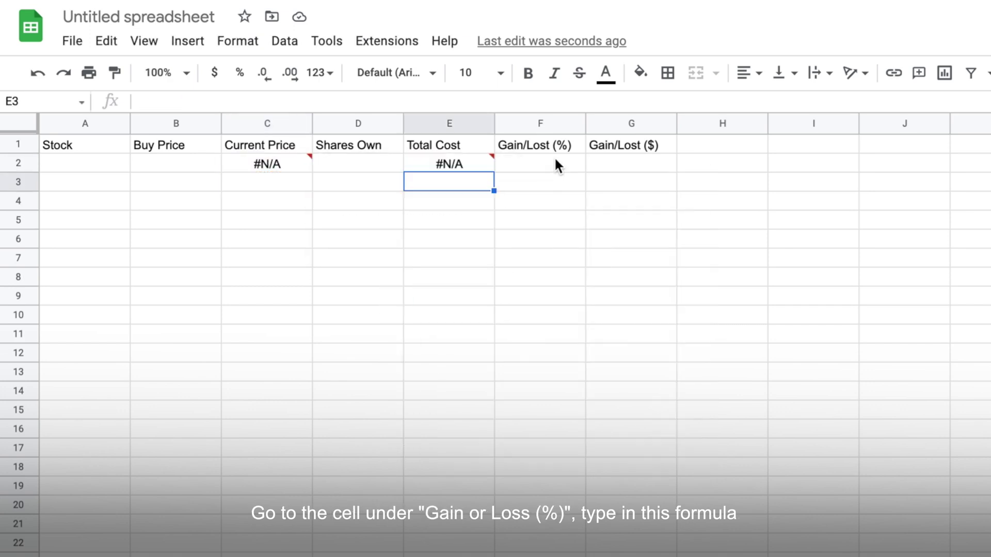
Step: Enter the percentage gain formula =C2/B2-1 in F2
{"action": "left_click", "coordinate": [556, 163]}
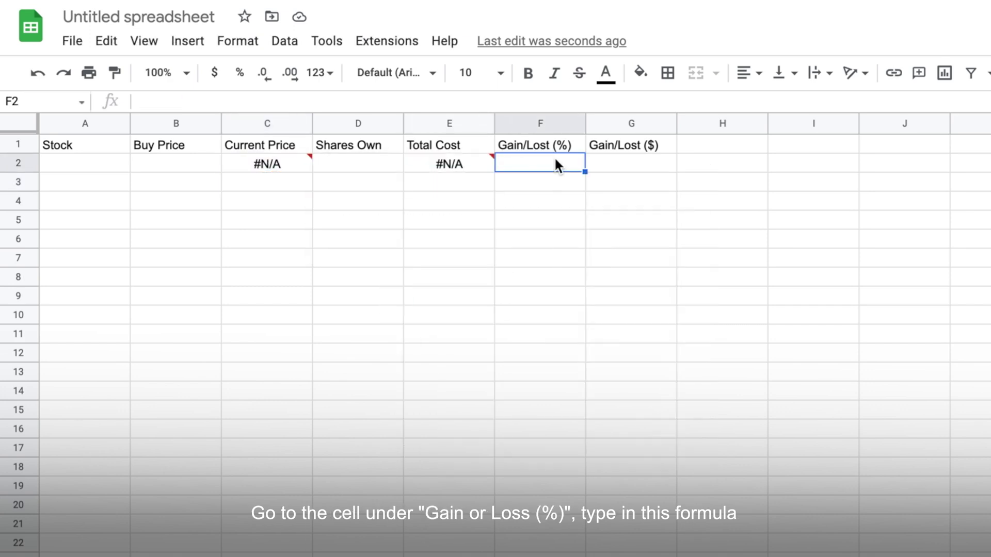
{"action": "type", "text": "="}
{"action": "left_click", "coordinate": [277, 161]}
{"action": "type", "text": "/"}
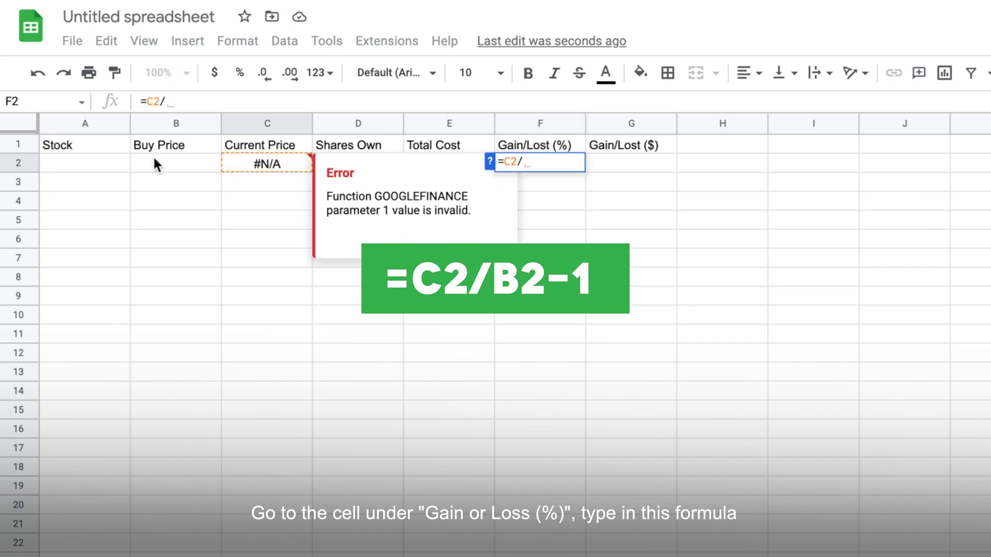
{"action": "left_click", "coordinate": [154, 163]}
{"action": "type", "text": "-1"}
{"action": "key", "text": "Return"}
Step: Enter the dollar gain formula =E2-(B2*D2) in G2
{"action": "left_click", "coordinate": [640, 165]}
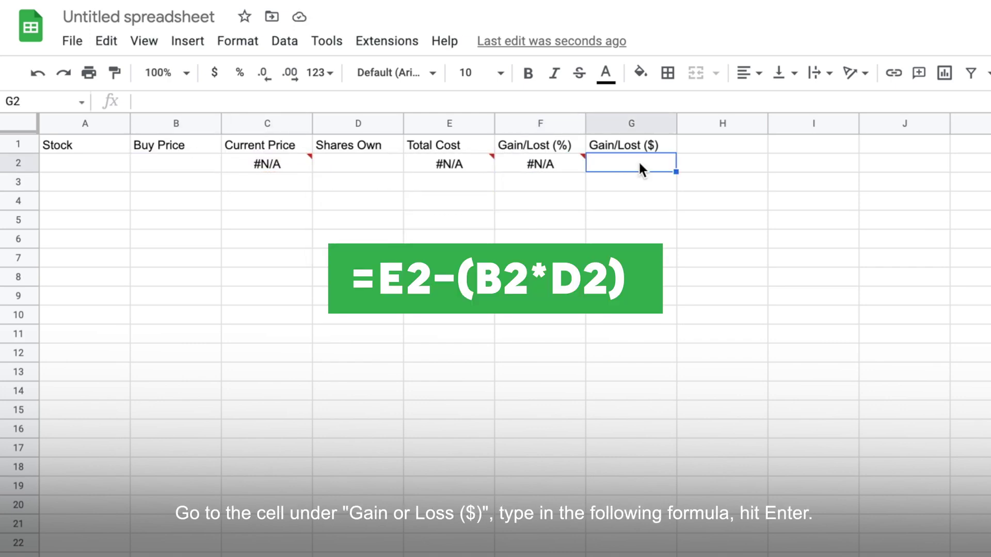
{"action": "type", "text": "="}
{"action": "left_click", "coordinate": [469, 163]}
{"action": "type", "text": "-("}
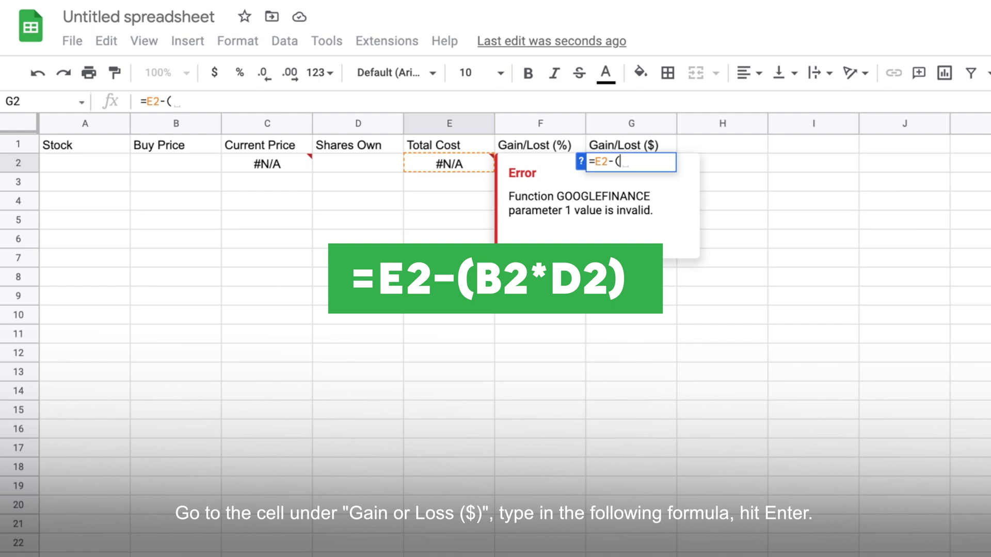
{"action": "left_click", "coordinate": [200, 172]}
{"action": "type", "text": "*"}
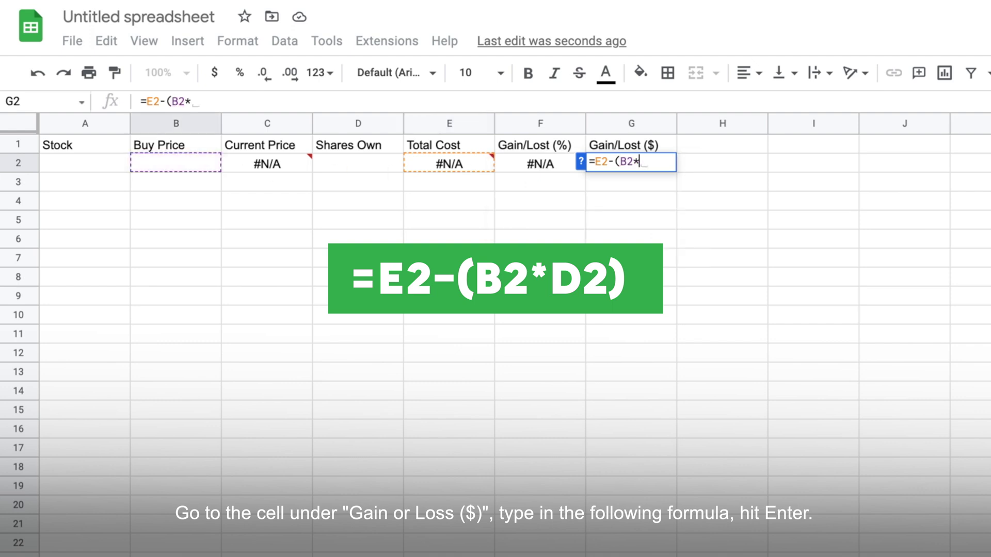
{"action": "left_click", "coordinate": [361, 160]}
{"action": "type", "text": ")"}
{"action": "key", "text": "Return"}
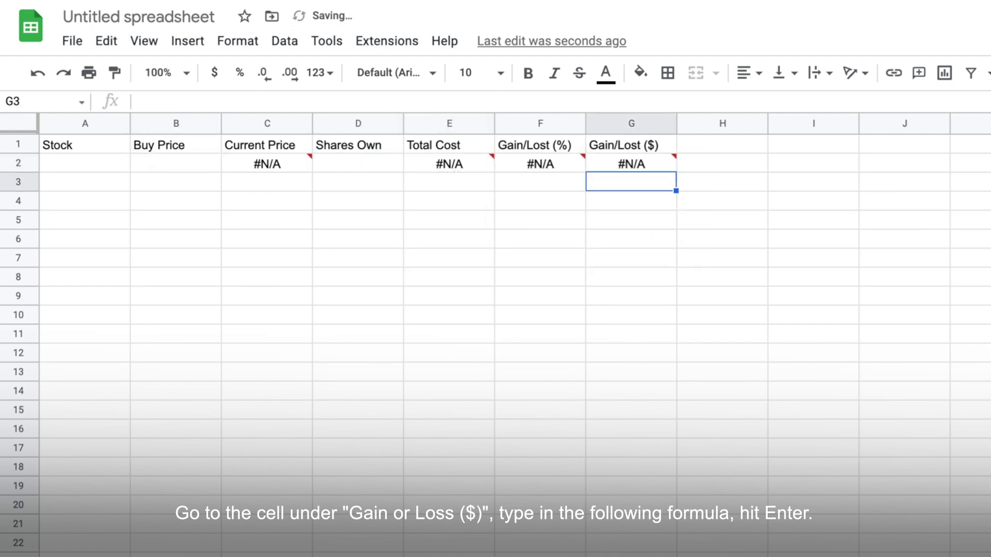
Step: Fill the A2:G2 formulas down through row 25, then return to A2
{"action": "left_click_drag", "start_coordinate": [88, 161], "coordinate": [650, 555]}
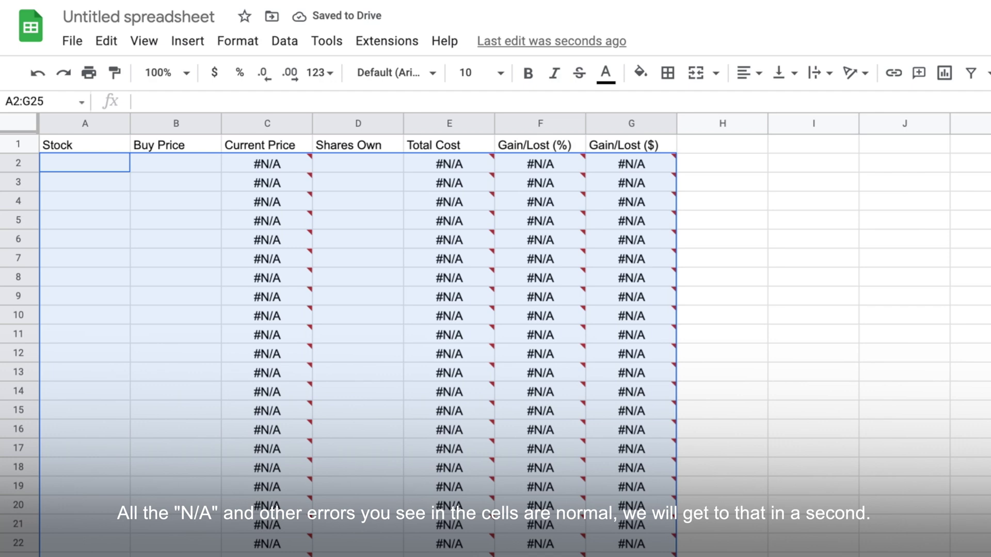
{"action": "left_click", "coordinate": [98, 173]}
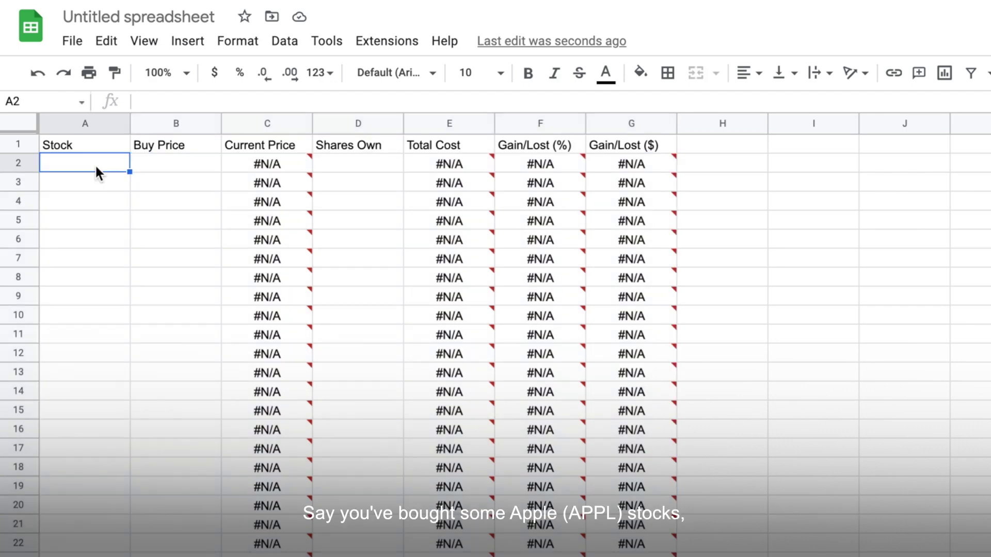
Step: Enter AAPL (150, 100 shares) and AMZN (2000, 100 shares) in rows 2–3
{"action": "type", "text": "AAPL"}
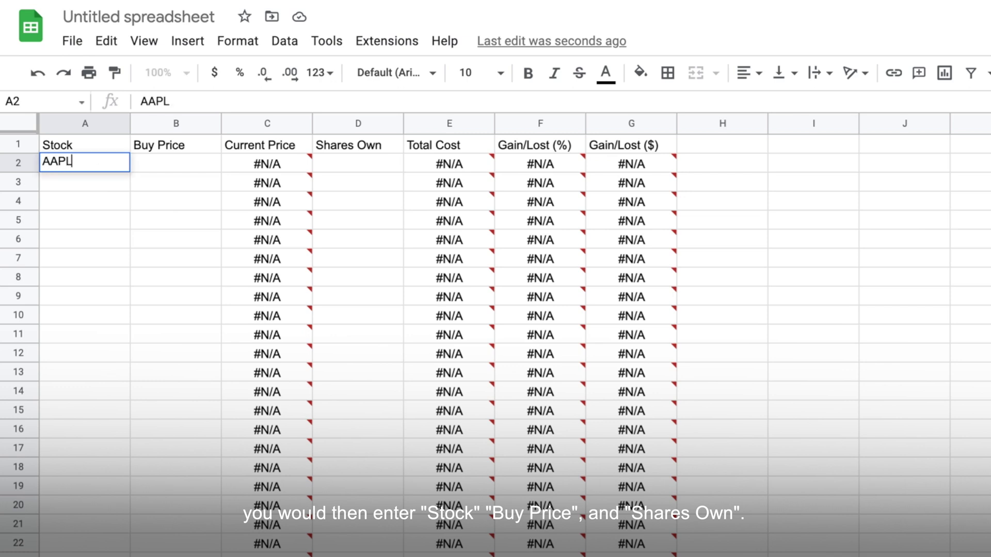
{"action": "key", "text": "Tab"}
{"action": "type", "text": "150"}
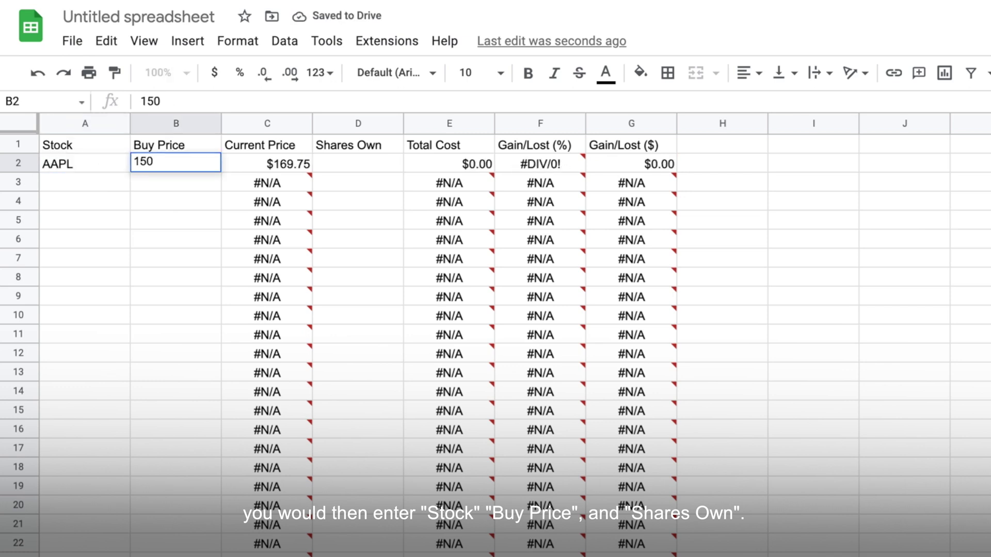
{"action": "key", "text": "Tab"}
{"action": "key", "text": "Tab"}
{"action": "type", "text": "100"}
{"action": "key", "text": "Return"}
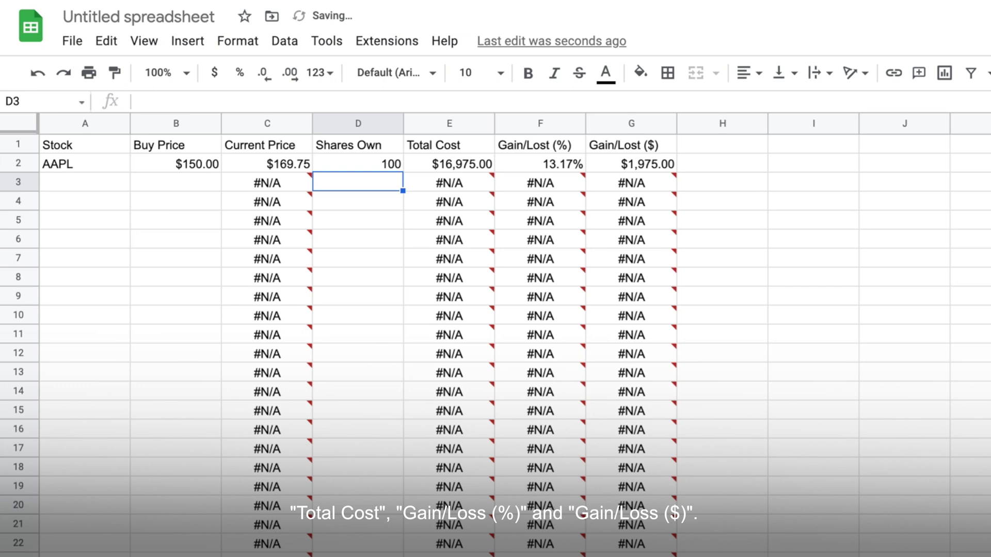
{"action": "left_click", "coordinate": [85, 187]}
{"action": "type", "text": "AMZN"}
{"action": "key", "text": "Tab"}
{"action": "type", "text": "2000"}
{"action": "key", "text": "Tab"}
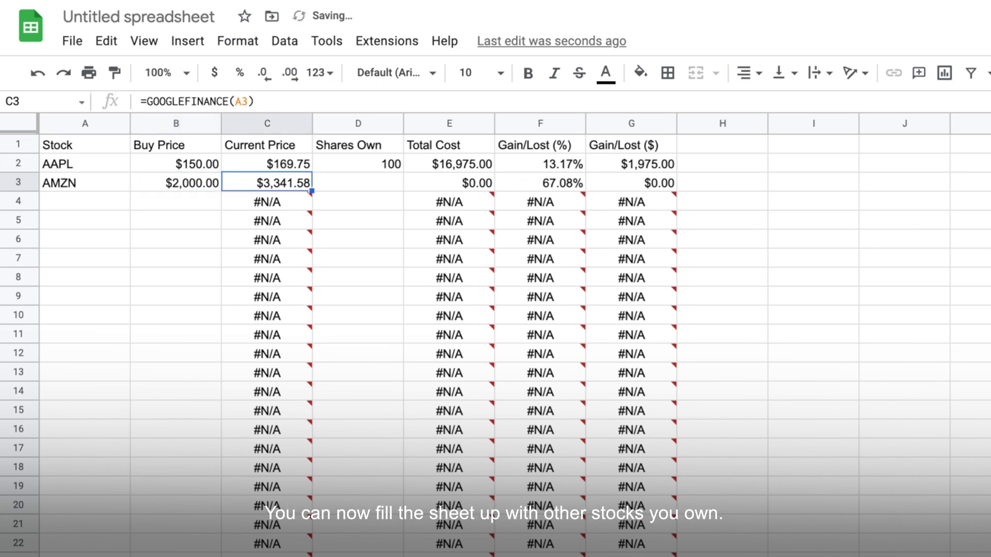
{"action": "key", "text": "Tab"}
{"action": "type", "text": "100"}
{"action": "key", "text": "Return"}
Step: Enter FB (340, 200 shares) and TSLA (900, 20 shares) in rows 4–5
{"action": "type", "text": "FB"}
{"action": "key", "text": "Tab"}
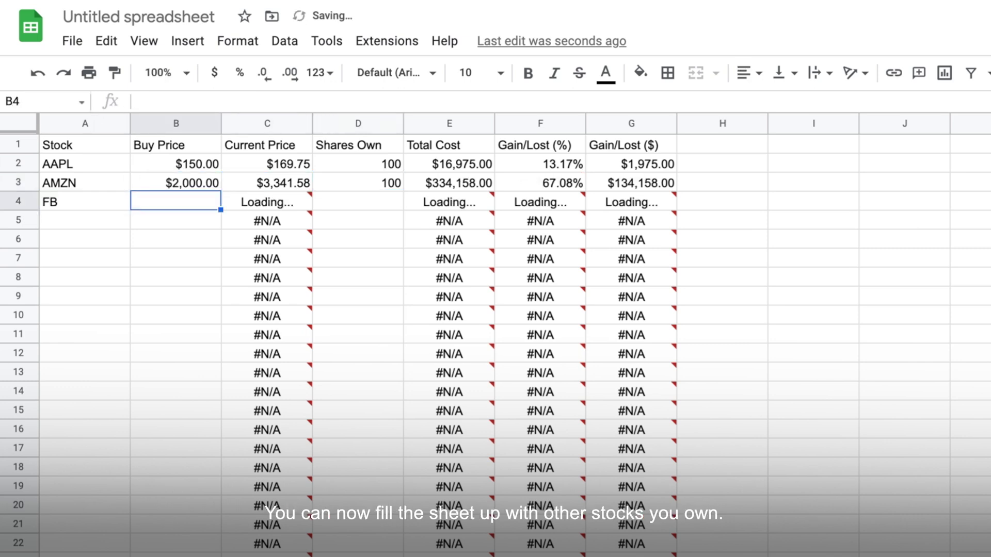
{"action": "type", "text": "340"}
{"action": "key", "text": "Tab"}
{"action": "key", "text": "Tab"}
{"action": "type", "text": "200"}
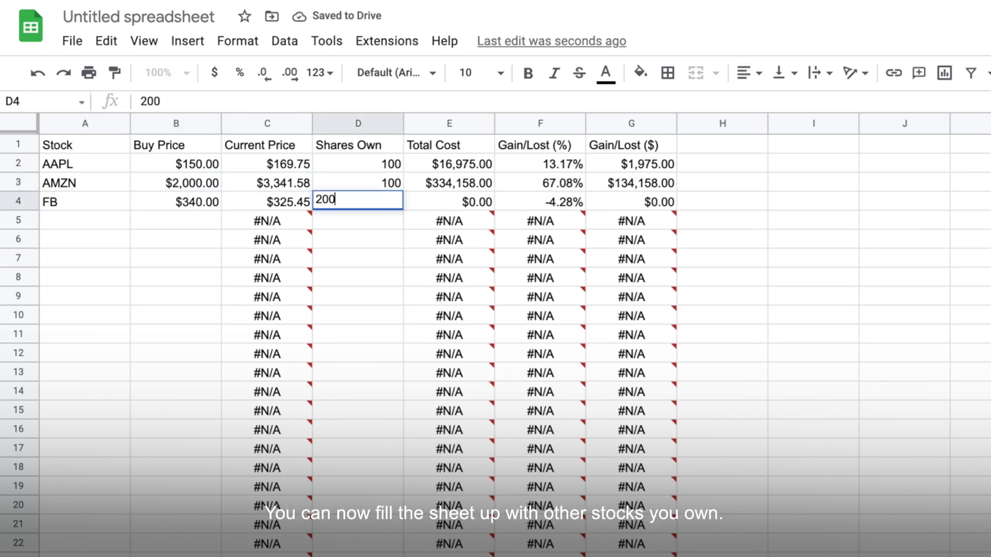
{"action": "key", "text": "Return"}
{"action": "type", "text": "TSLA"}
{"action": "key", "text": "Tab"}
{"action": "type", "text": "900"}
{"action": "key", "text": "Tab"}
{"action": "key", "text": "Tab"}
{"action": "type", "text": "20"}
{"action": "key", "text": "Return"}
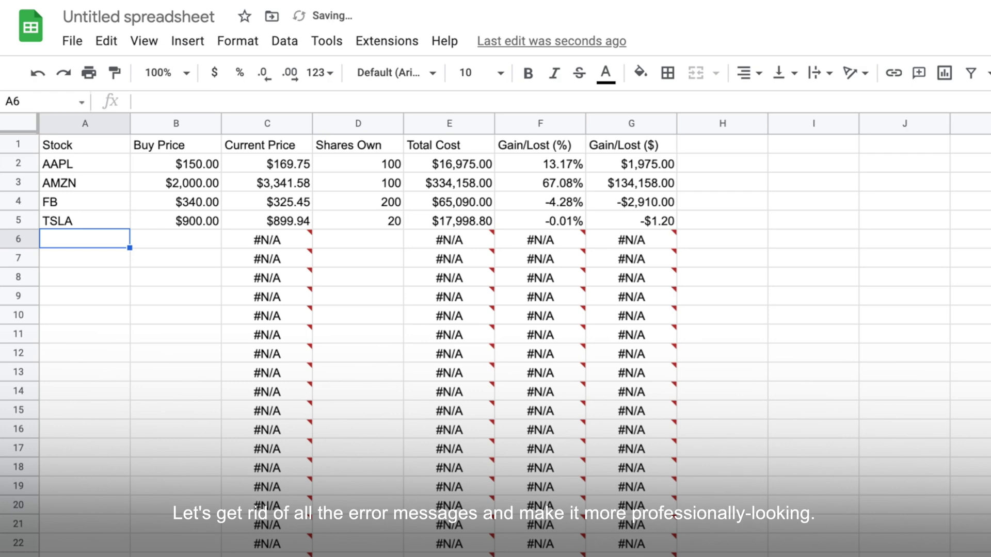
Step: Replace C2 with =IF(A2<>"",GOOGLEFINANCE(A2),"") and fill it down column C
{"action": "key", "text": "Up"}
{"action": "key", "text": "Up"}
{"action": "key", "text": "Up"}
{"action": "key", "text": "Up"}
{"action": "left_click", "coordinate": [293, 165]}
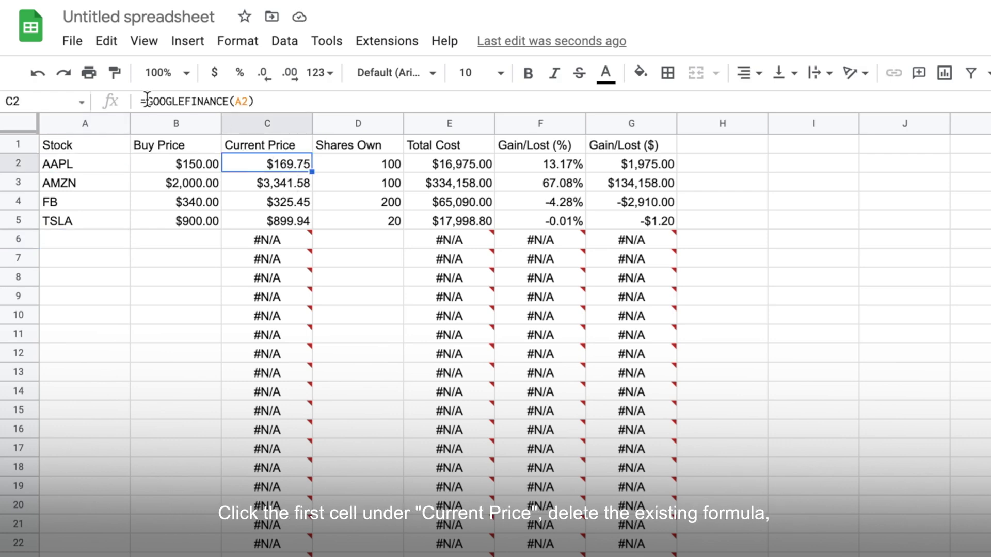
{"action": "left_click_drag", "start_coordinate": [144, 101], "coordinate": [274, 101]}
{"action": "type", "text": "="}
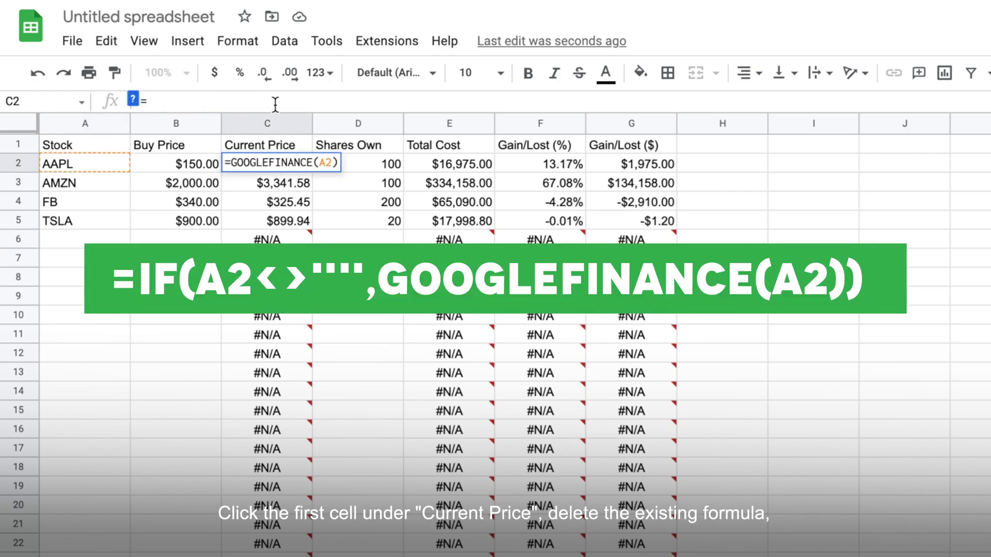
{"action": "type", "text": "IF(A2<>"}
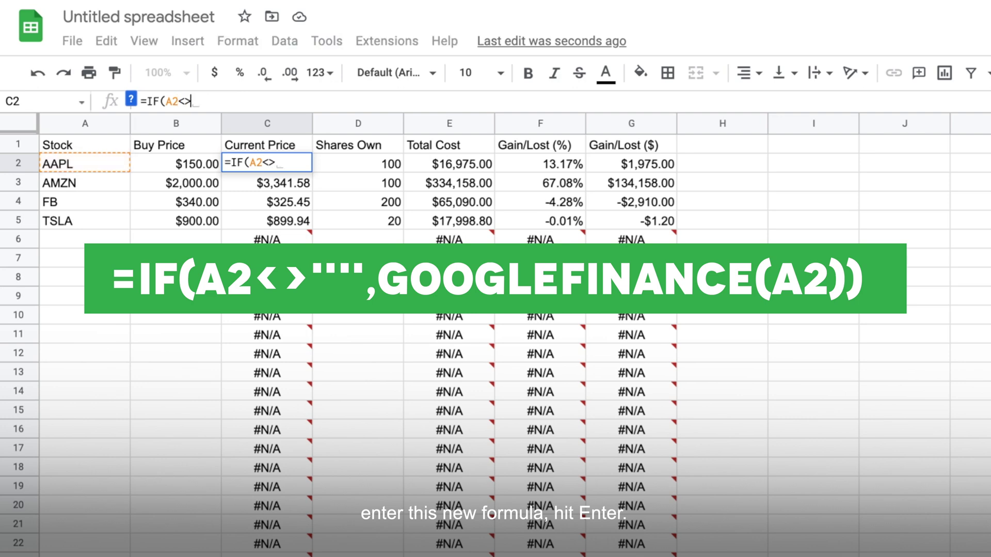
{"action": "type", "text": "\"\",GOOGLEFINANCE(A2),\"\")"}
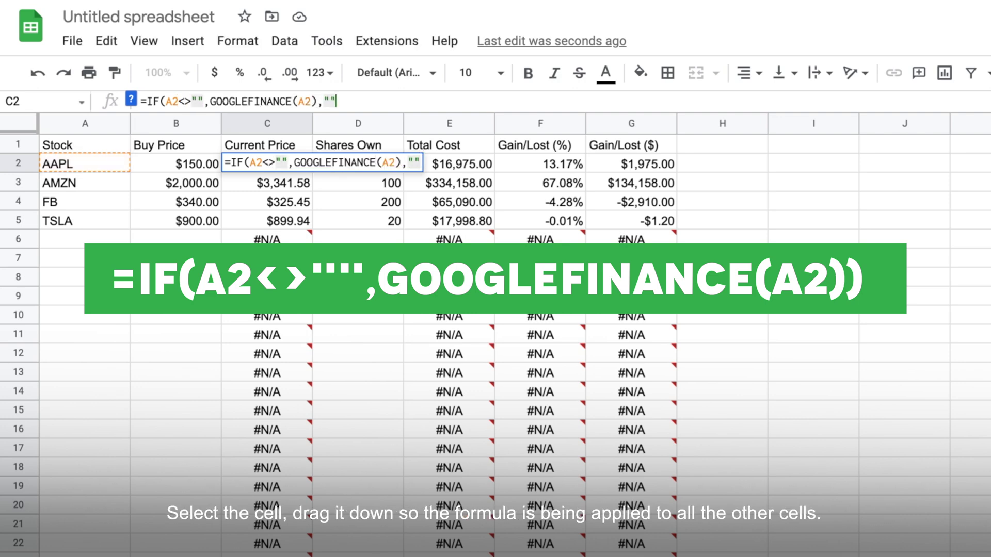
{"action": "key", "text": "Return"}
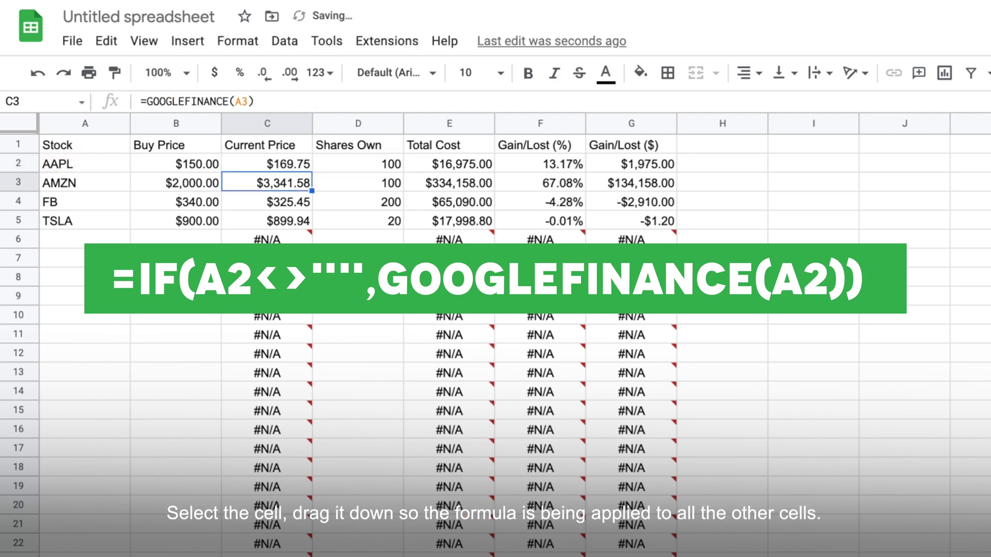
{"action": "left_click", "coordinate": [305, 164]}
{"action": "left_click_drag", "start_coordinate": [312, 172], "coordinate": [312, 552]}
{"action": "left_click", "coordinate": [457, 170]}
Step: Change E2 to =IF(D2<>"",C2*D2,"") and copy it down column E
{"action": "left_click_drag", "start_coordinate": [146, 101], "coordinate": [200, 100]}
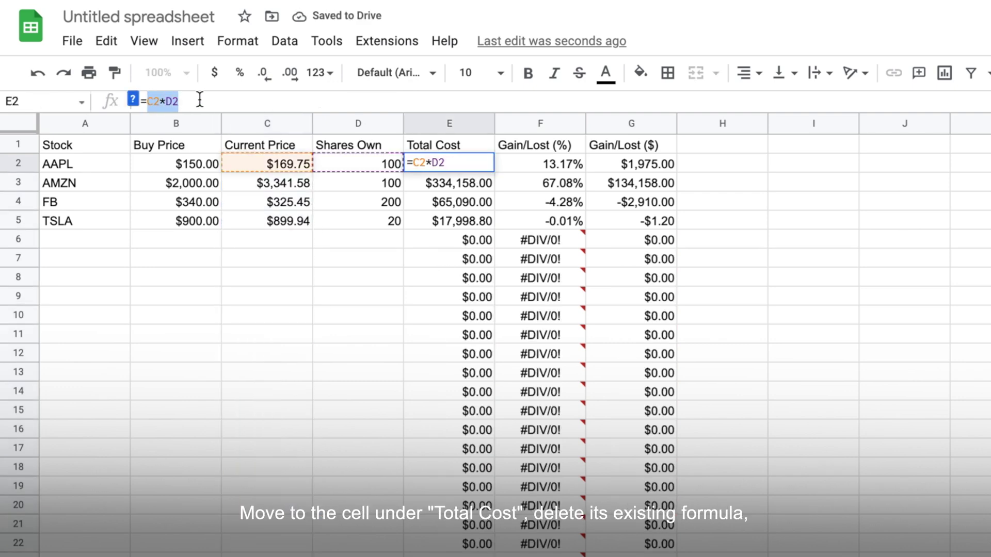
{"action": "key", "text": "BackSpace"}
{"action": "type", "text": "IF("}
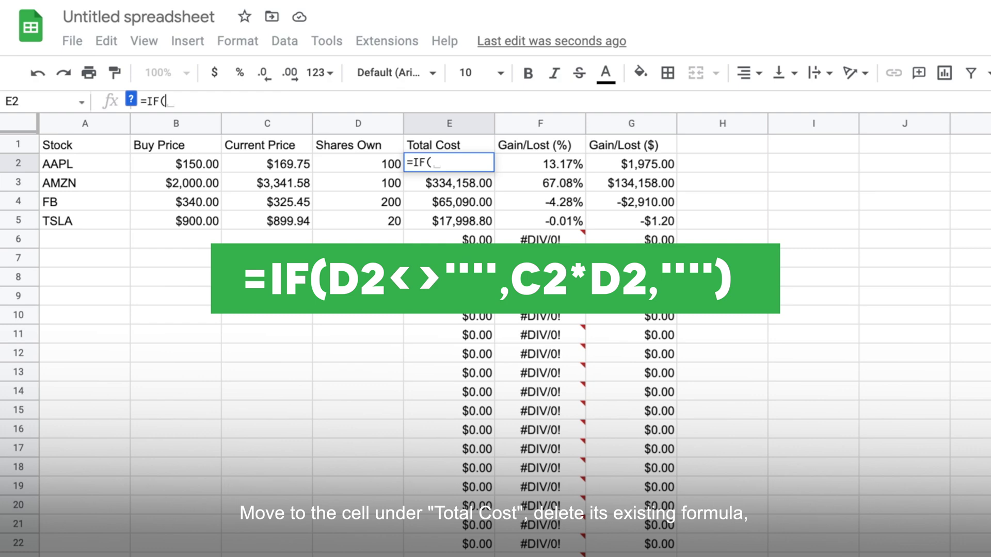
{"action": "type", "text": "D2"}
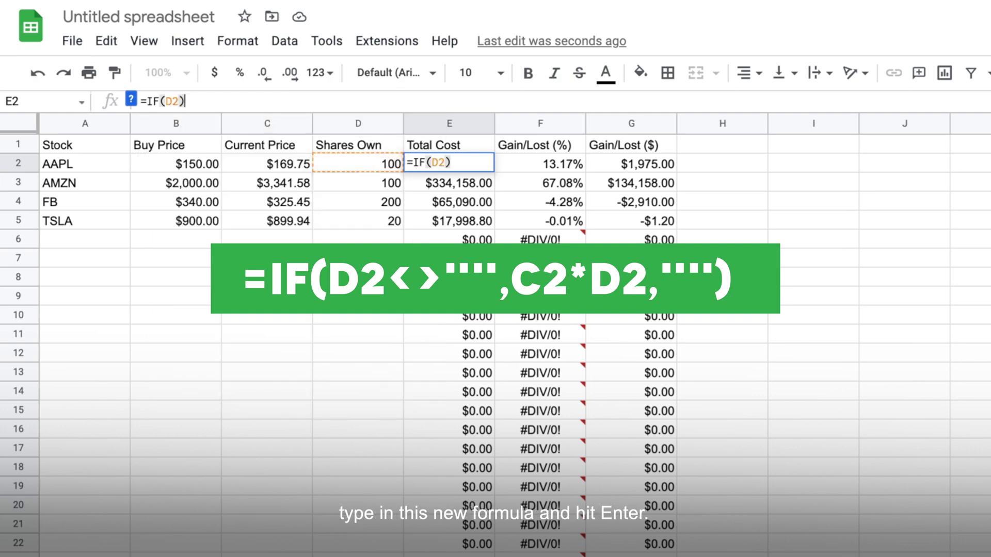
{"action": "type", "text": "<>\"\",C2*D2,\""}
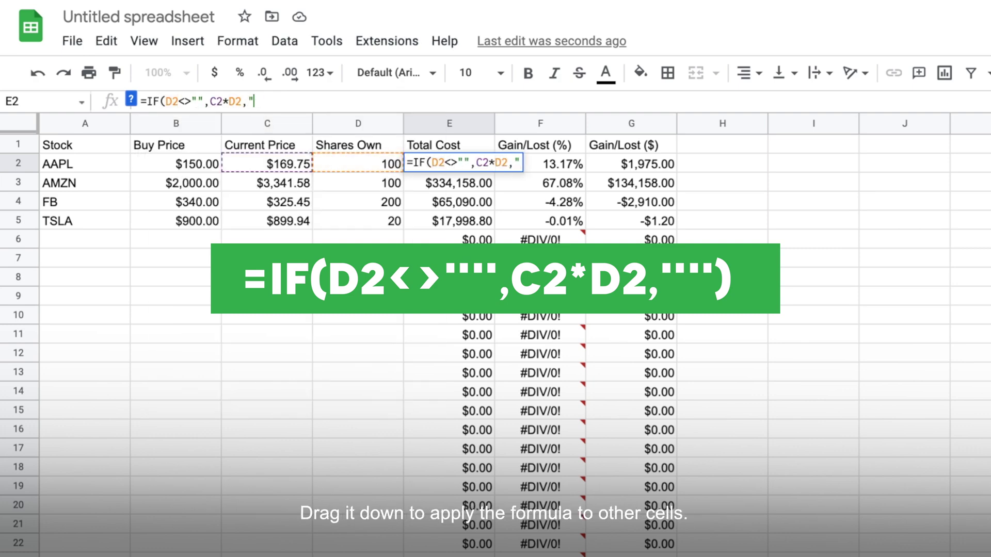
{"action": "type", "text": "\")"}
{"action": "key", "text": "Return"}
{"action": "key", "text": "Up"}
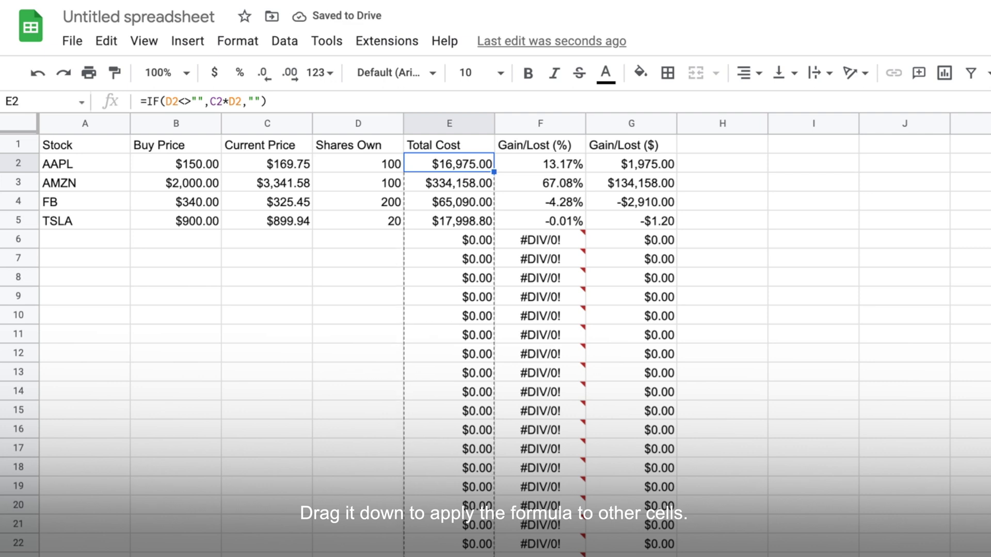
{"action": "key", "text": "ctrl+Return"}
Step: Change F2 to =IF(D2<>"",C2/B2-1,"") and fill it down column F
{"action": "double_click", "coordinate": [568, 164]}
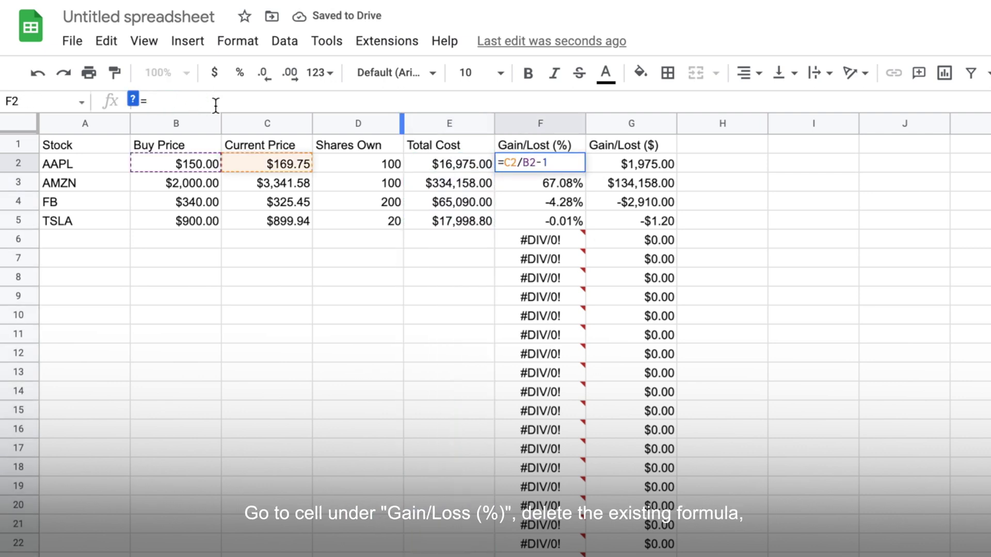
{"action": "type", "text": "IF(D2"}
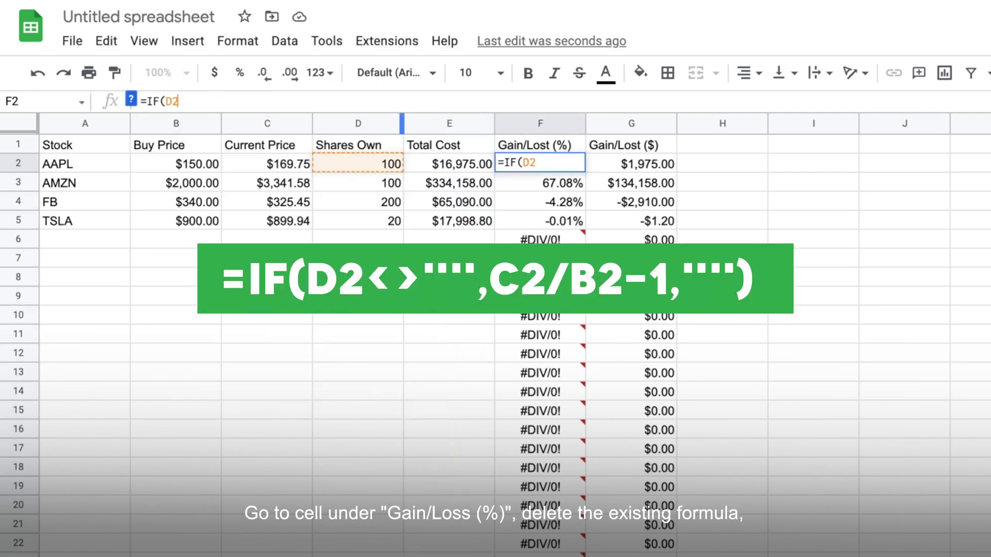
{"action": "type", "text": "<>\"\","}
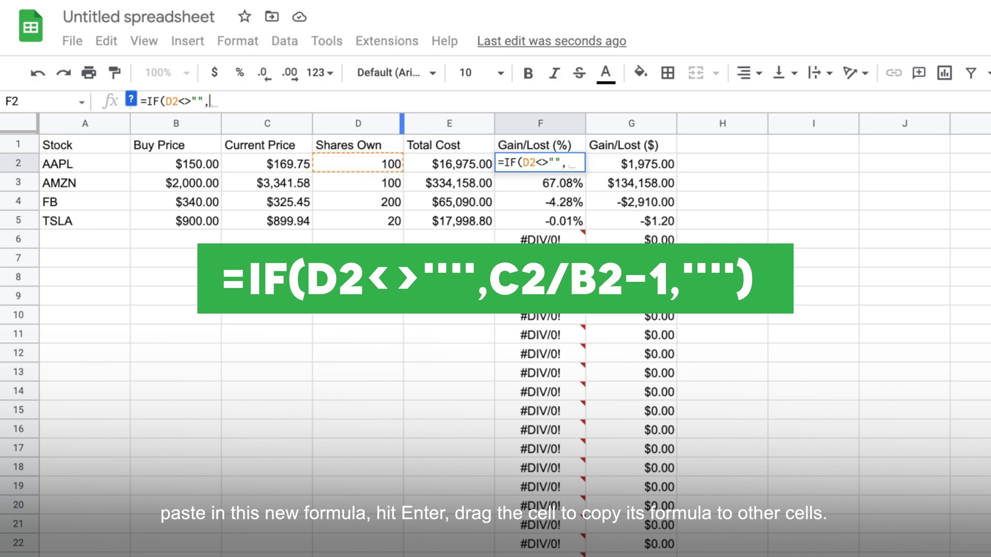
{"action": "type", "text": "C2/B2-1,\"\")"}
{"action": "key", "text": "Return"}
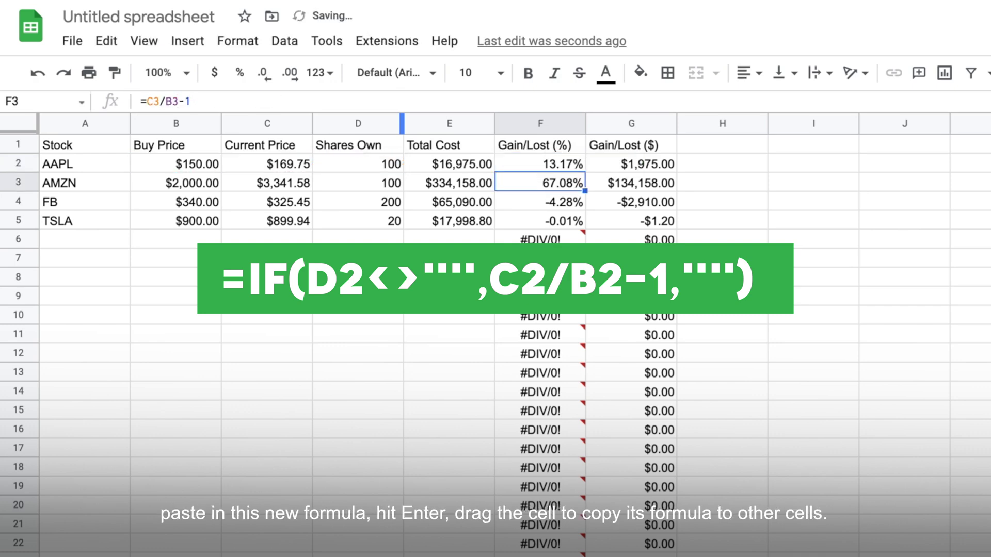
{"action": "left_click", "coordinate": [582, 161]}
{"action": "left_click_drag", "start_coordinate": [584, 171], "coordinate": [579, 549]}
Step: Change G2 to =IF(D2<>"",E2-(B2*D2),"") and fill it down to row 25
{"action": "left_click", "coordinate": [630, 164]}
{"action": "left_click_drag", "start_coordinate": [146, 101], "coordinate": [254, 101]}
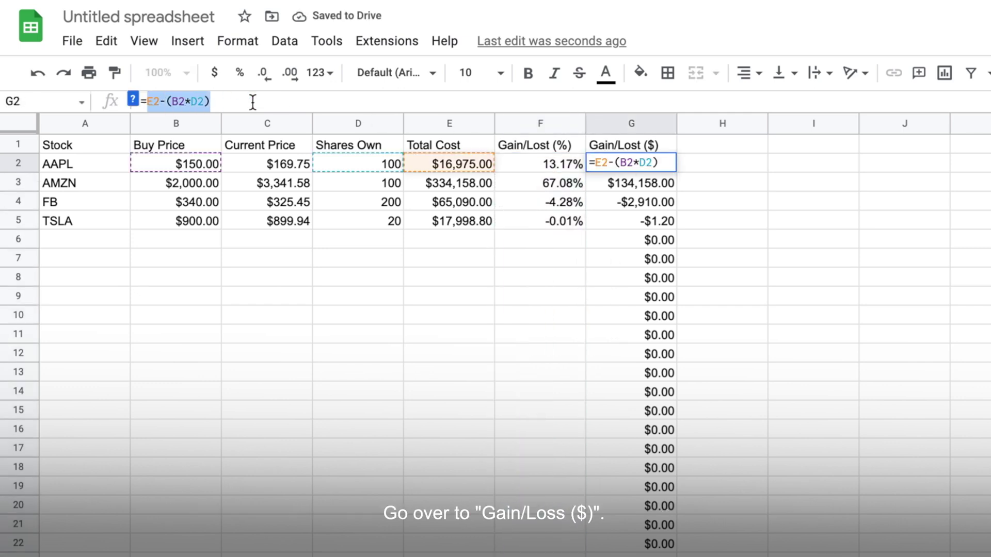
{"action": "key", "text": "BackSpace"}
{"action": "type", "text": "IF(D2<>"}
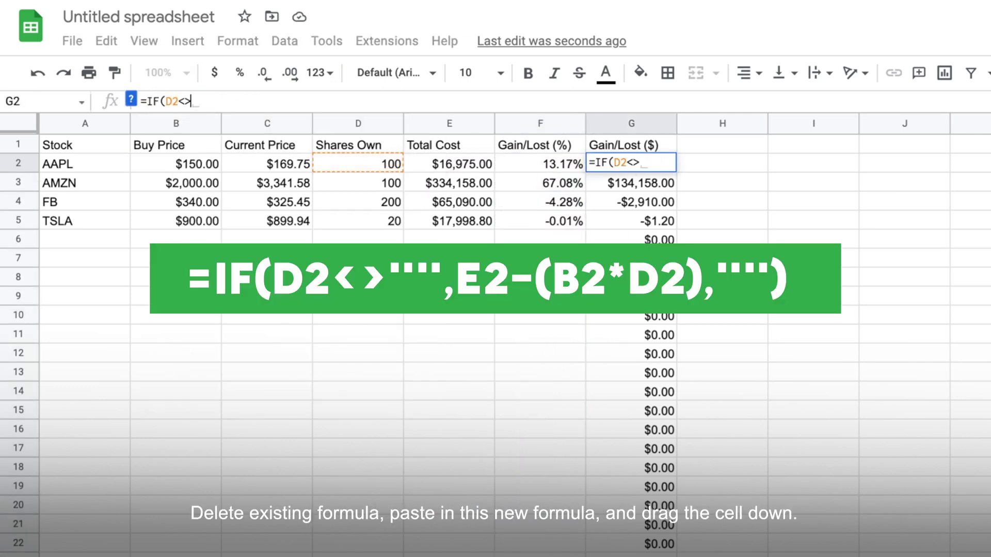
{"action": "type", "text": "\"\",E2-(B2*D2),\"\")"}
{"action": "key", "text": "Return"}
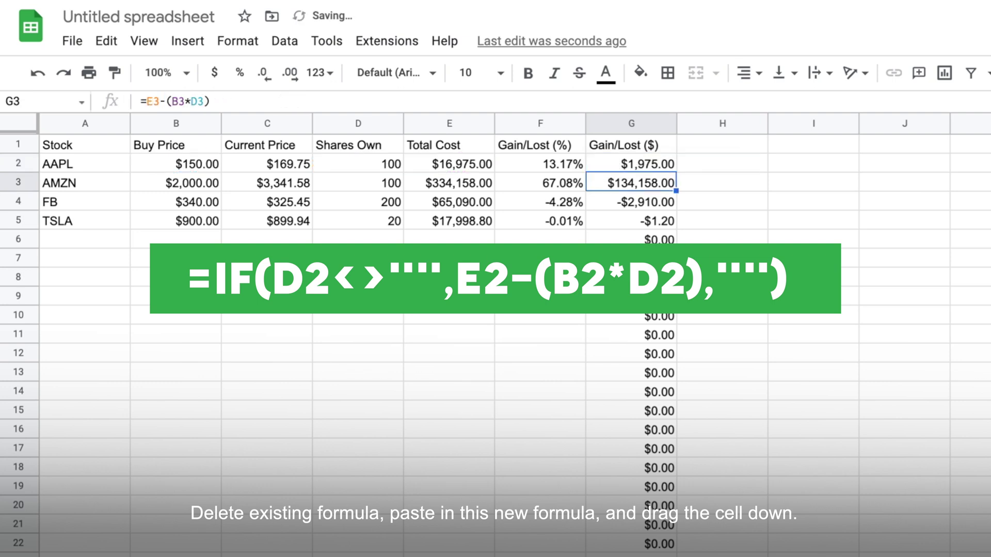
{"action": "left_click", "coordinate": [653, 166]}
{"action": "left_click_drag", "start_coordinate": [675, 171], "coordinate": [670, 556]}
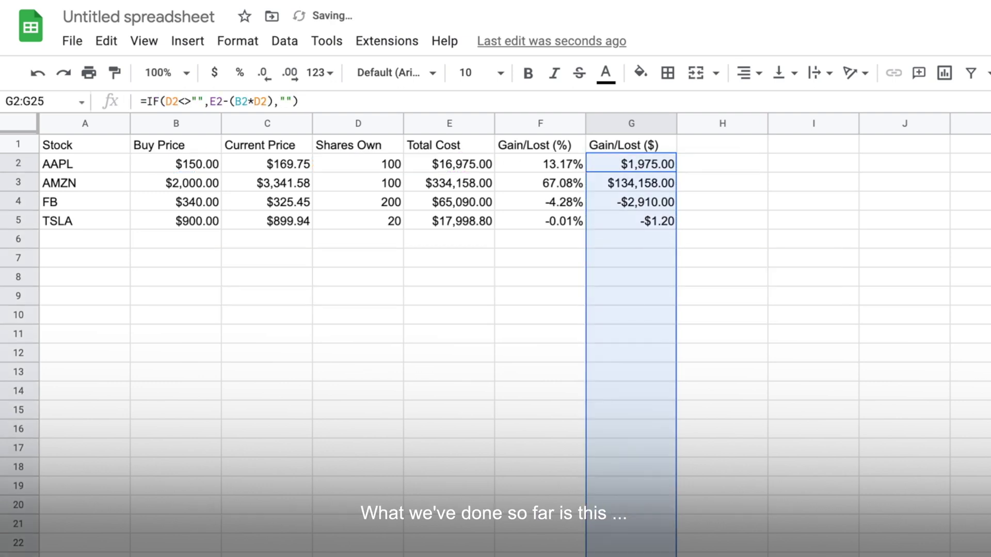
Step: Enter ATVI in row 6 with a buy price of 50 and 50 shares
{"action": "left_click", "coordinate": [67, 246]}
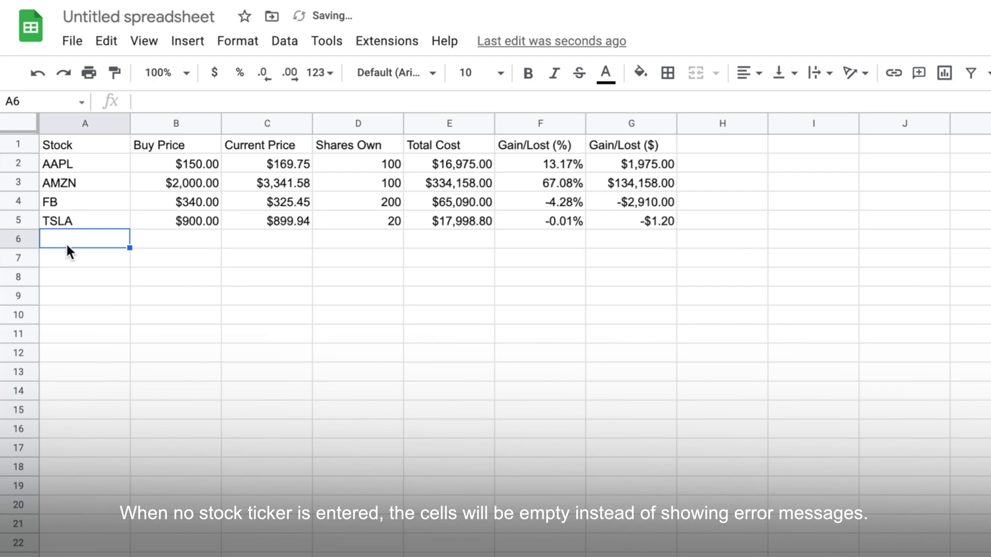
{"action": "type", "text": "ATVI"}
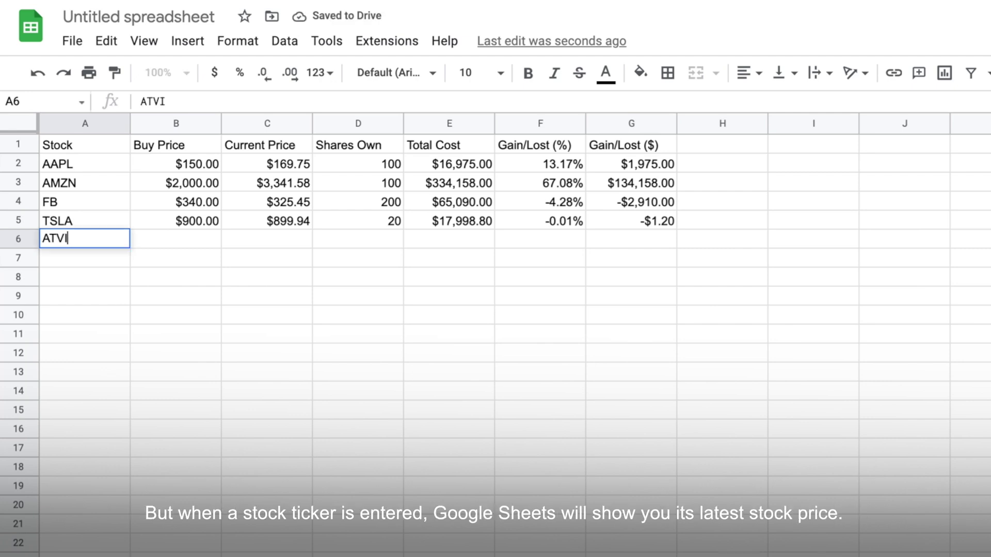
{"action": "key", "text": "Return"}
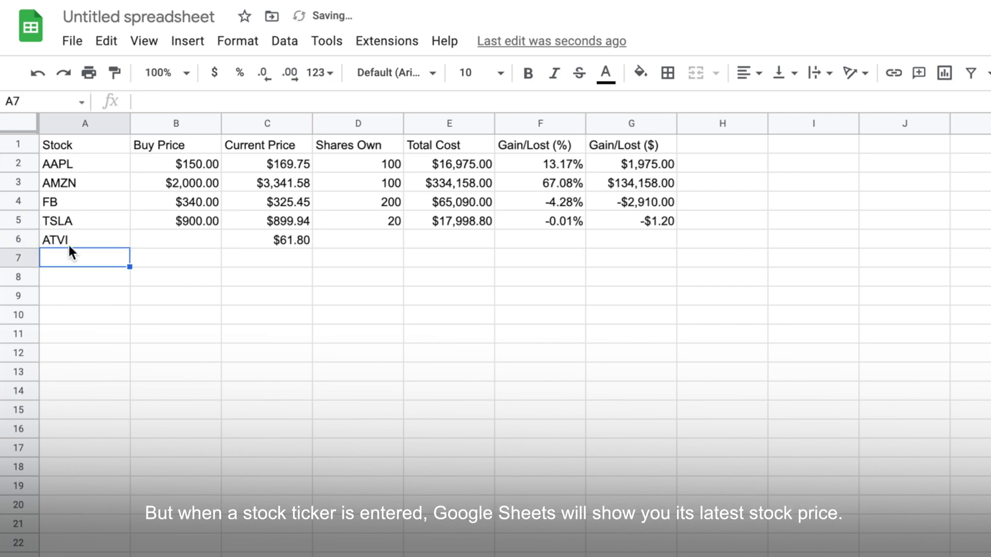
{"action": "left_click", "coordinate": [175, 240]}
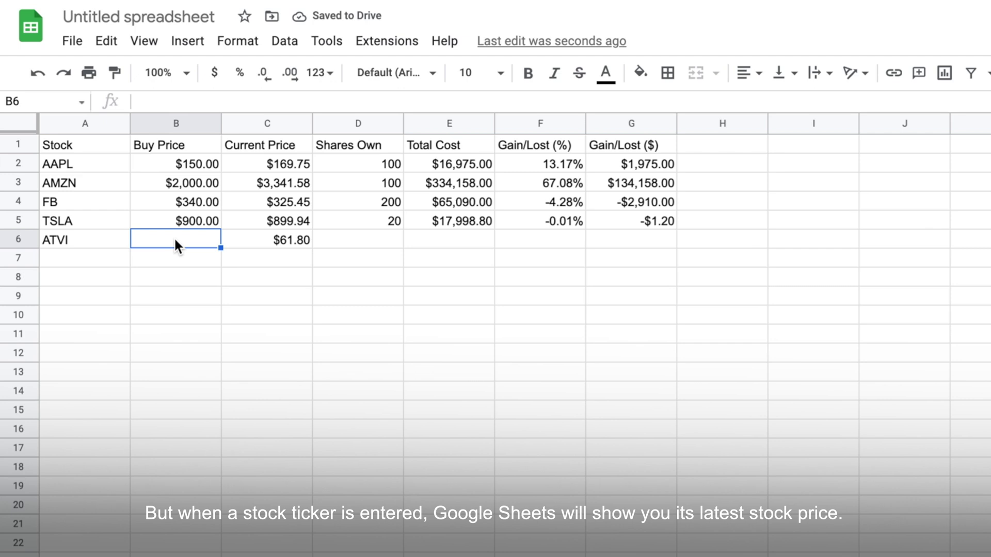
{"action": "type", "text": "50"}
{"action": "left_click", "coordinate": [361, 238]}
{"action": "type", "text": "50"}
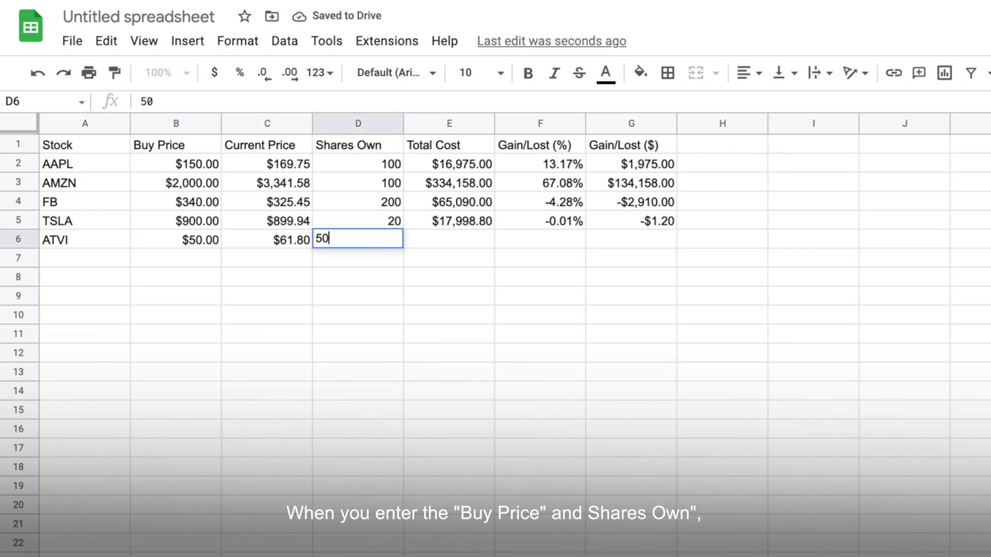
{"action": "key", "text": "Return"}
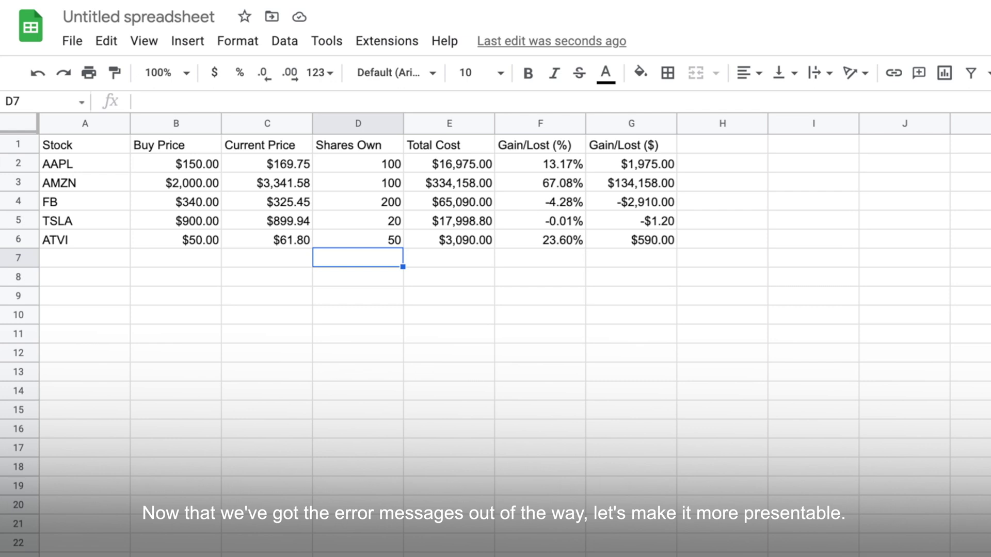
Step: Apply grey alternating colours to the whole sheet with a black header row
{"action": "left_click", "coordinate": [86, 146]}
{"action": "key", "text": "super+a"}
{"action": "key", "text": "super+a"}
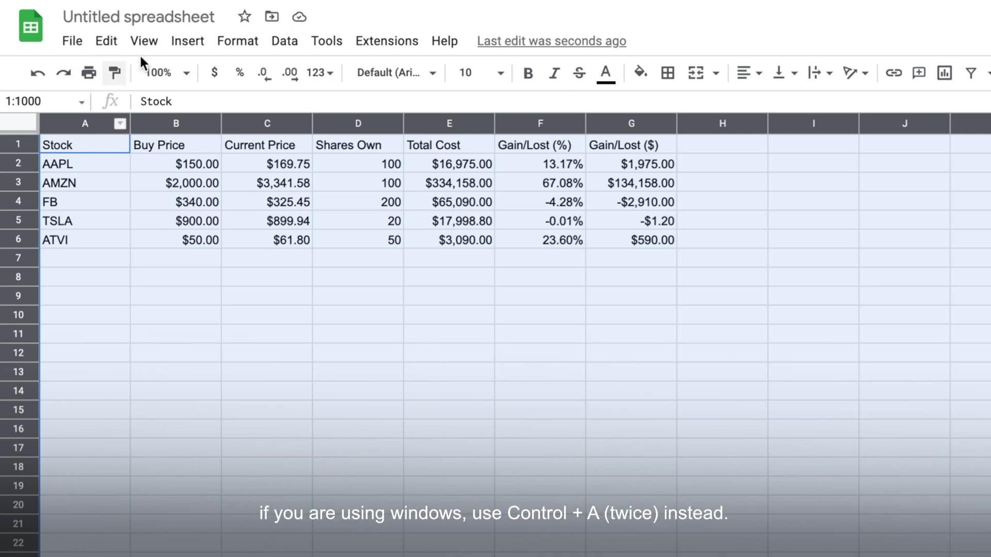
{"action": "left_click", "coordinate": [228, 43]}
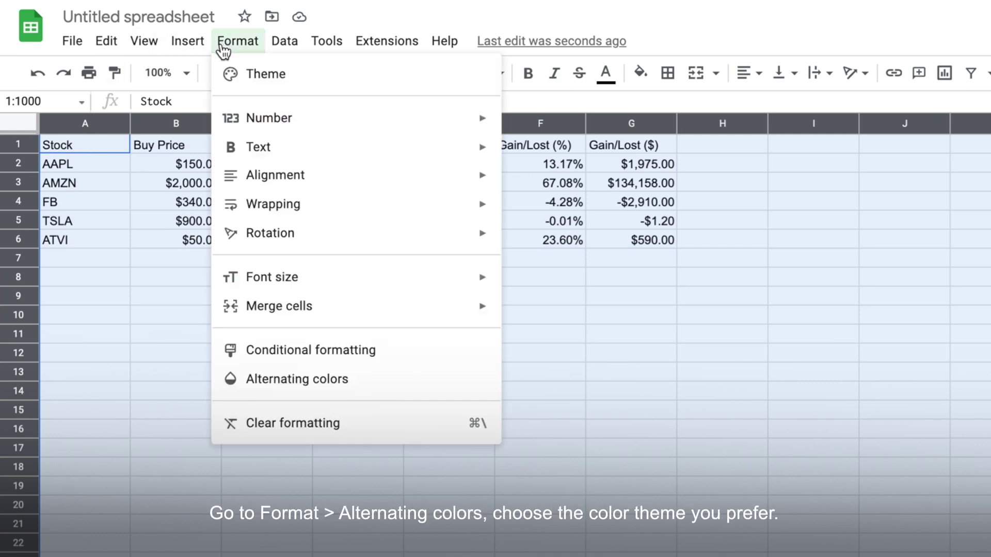
{"action": "left_click", "coordinate": [292, 382]}
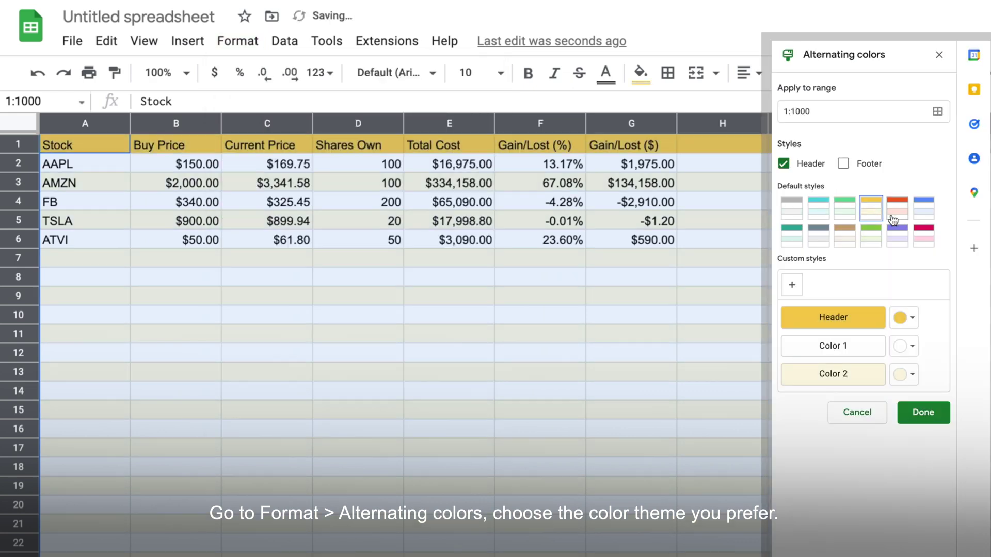
{"action": "left_click", "coordinate": [904, 317]}
{"action": "left_click", "coordinate": [794, 358]}
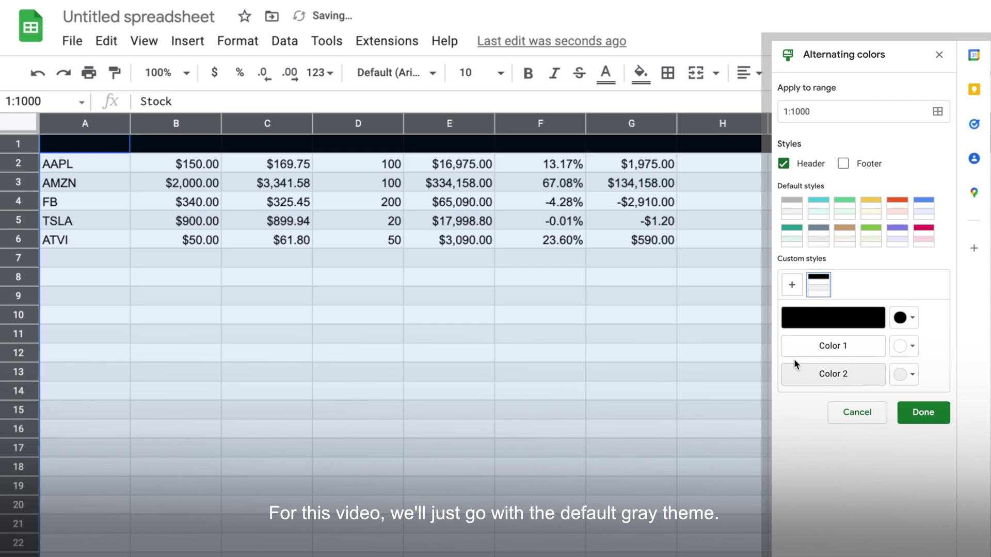
{"action": "left_click", "coordinate": [911, 411]}
Step: Make the header row's text white
{"action": "left_click", "coordinate": [20, 143]}
{"action": "left_click", "coordinate": [605, 72]}
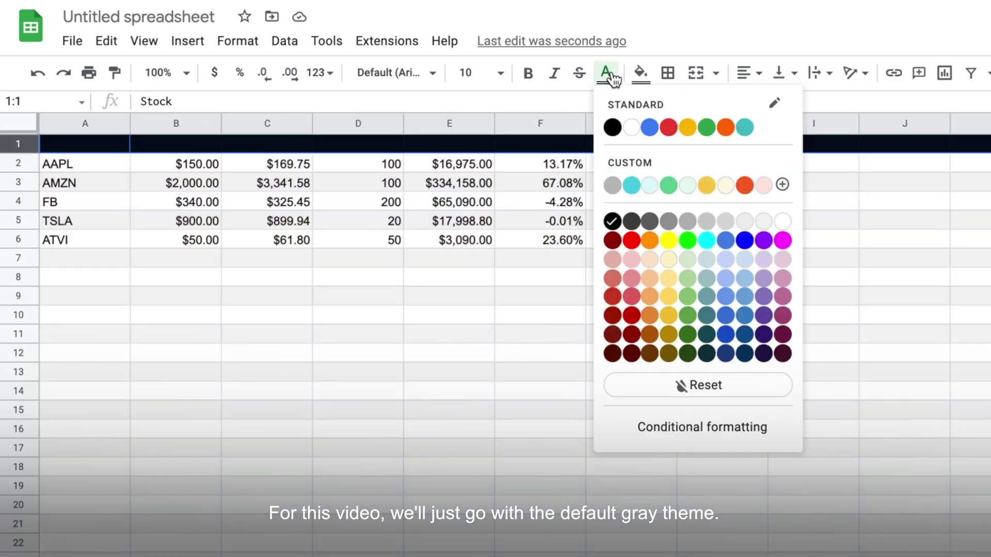
{"action": "left_click", "coordinate": [630, 127]}
Step: Bold the header row, then set the entire sheet to Cambria, size 11
{"action": "key", "text": "ctrl+b"}
{"action": "key", "text": "ctrl+a"}
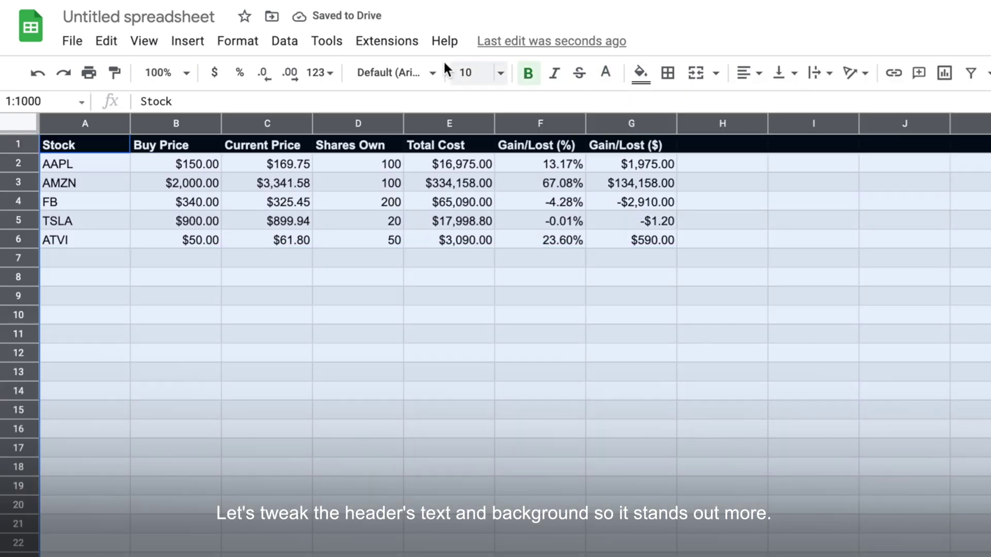
{"action": "left_click", "coordinate": [431, 73]}
{"action": "left_click", "coordinate": [435, 260]}
{"action": "left_click", "coordinate": [500, 73]}
{"action": "left_click", "coordinate": [475, 256]}
Step: Auto-fit the column widths, then widen Current Price, Total Cost and both Gain/Lost columns
{"action": "double_click", "coordinate": [676, 124]}
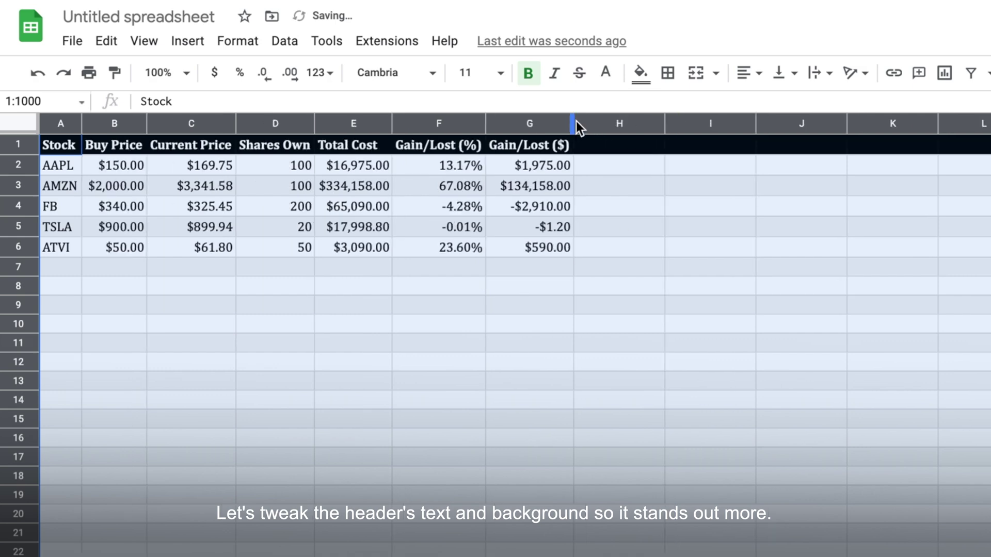
{"action": "left_click_drag", "start_coordinate": [81, 124], "coordinate": [115, 123]}
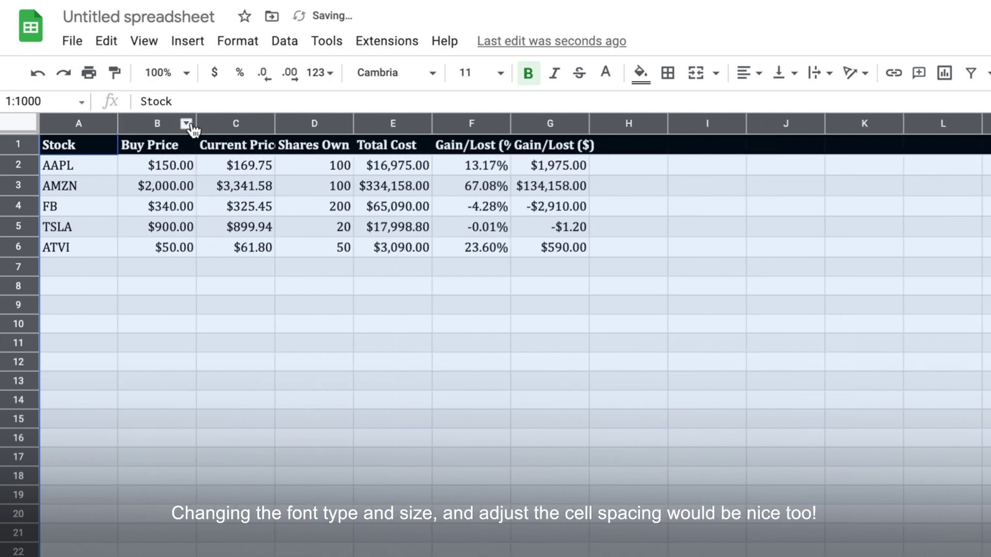
{"action": "left_click_drag", "start_coordinate": [190, 124], "coordinate": [217, 124]}
{"action": "left_click", "coordinate": [293, 126]}
{"action": "left_click_drag", "start_coordinate": [306, 124], "coordinate": [320, 124]}
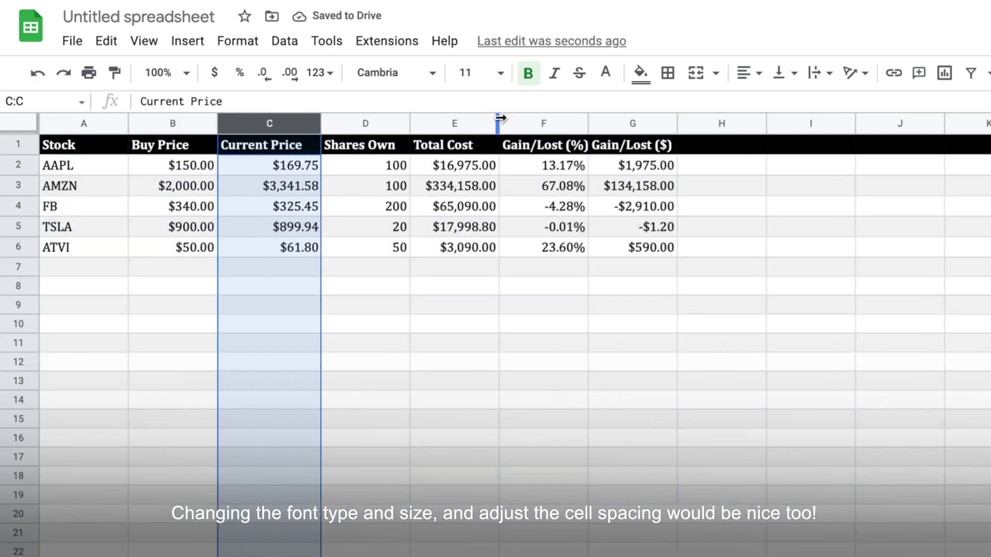
{"action": "left_click_drag", "start_coordinate": [498, 124], "coordinate": [508, 124]}
{"action": "left_click_drag", "start_coordinate": [595, 124], "coordinate": [611, 124]}
{"action": "left_click_drag", "start_coordinate": [701, 124], "coordinate": [721, 124]}
{"action": "left_click", "coordinate": [554, 124]}
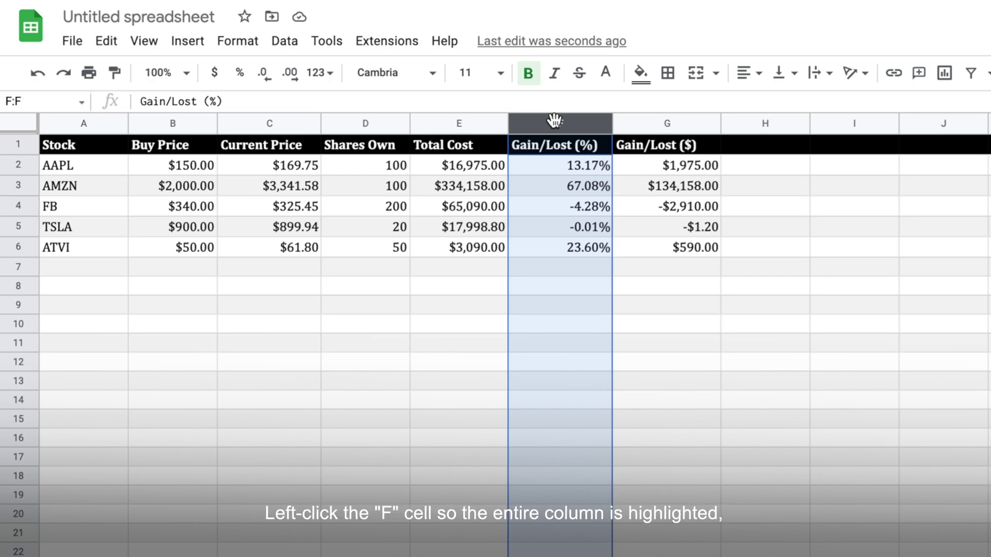
Step: Add a conditional rule on F2:F1000: less than 0 shows red text with no fill
{"action": "left_click", "coordinate": [549, 146], "text": "ctrl"}
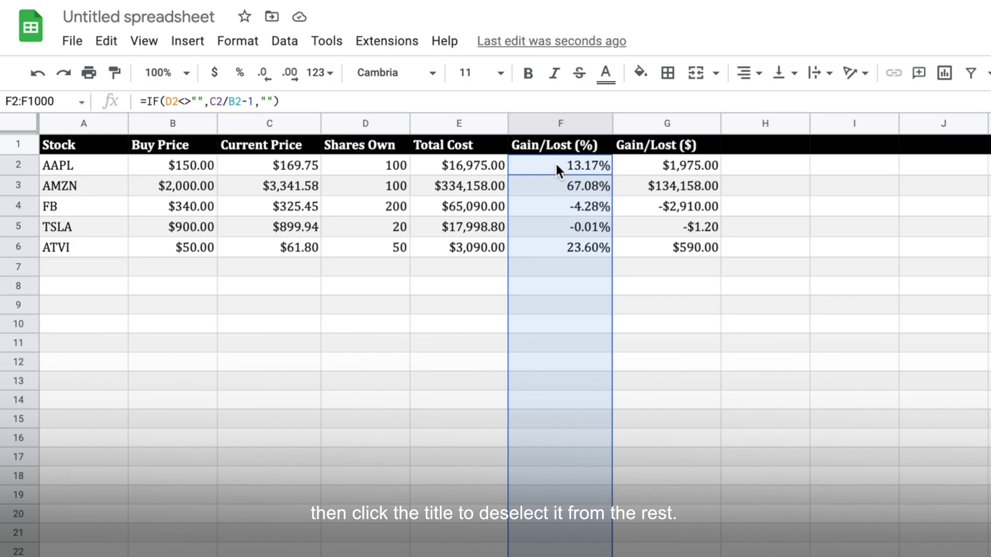
{"action": "left_click", "coordinate": [239, 42]}
{"action": "left_click", "coordinate": [298, 355]}
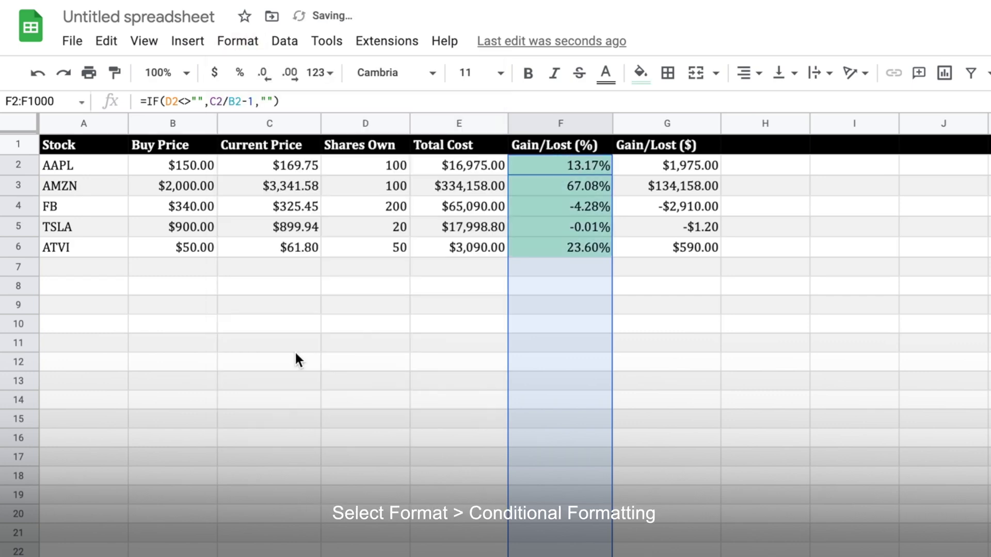
{"action": "left_click", "coordinate": [862, 218]}
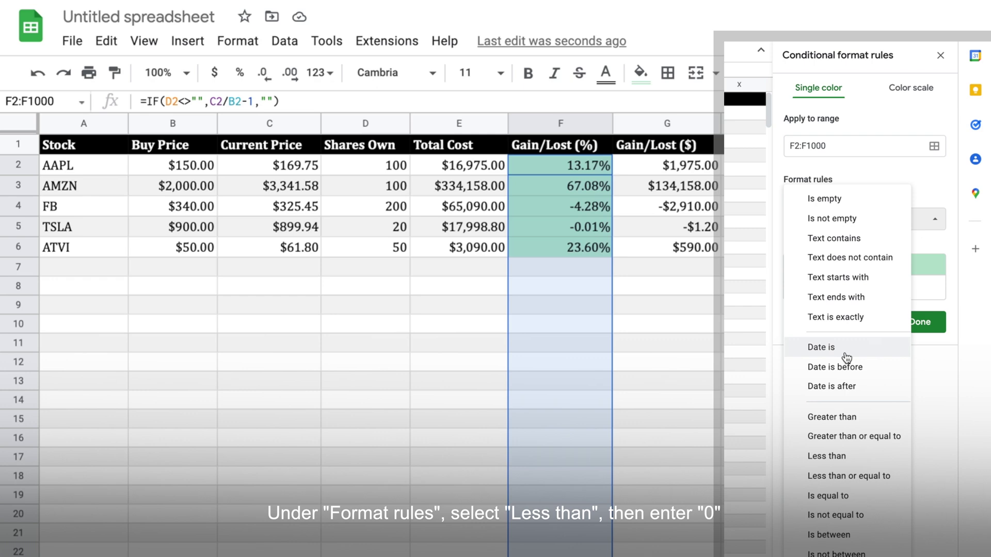
{"action": "left_click", "coordinate": [853, 456]}
{"action": "left_click", "coordinate": [841, 246]}
{"action": "type", "text": "0"}
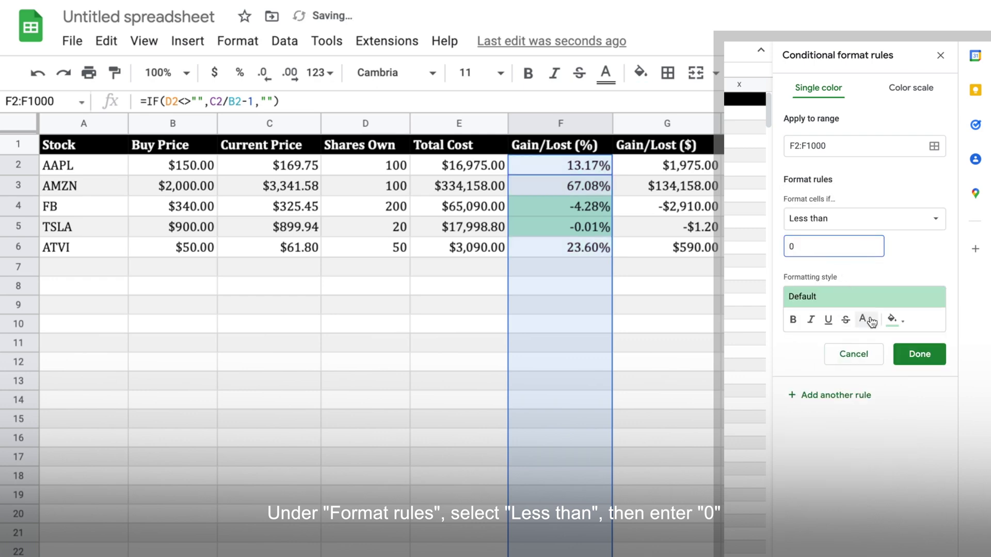
{"action": "left_click", "coordinate": [895, 319]}
{"action": "left_click", "coordinate": [857, 543]}
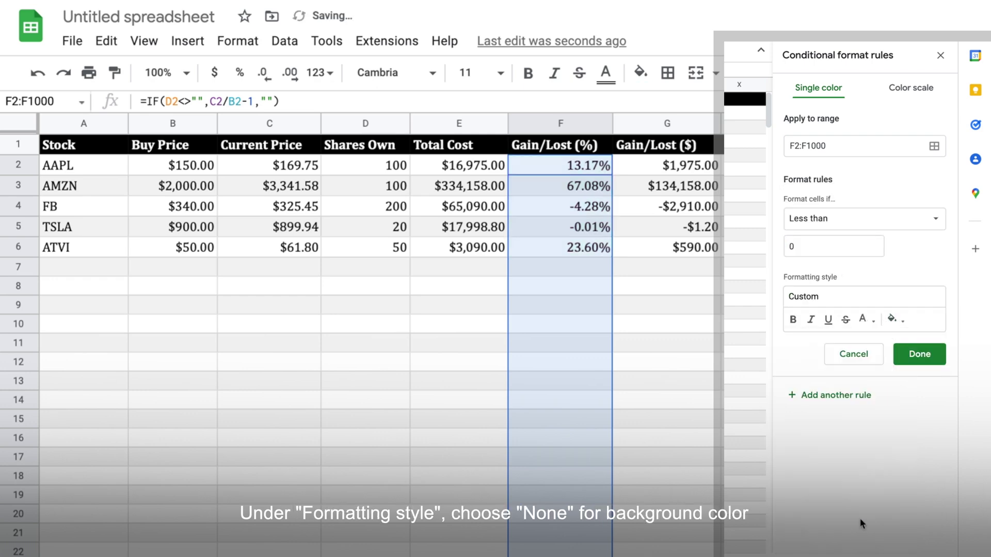
{"action": "left_click", "coordinate": [869, 321]}
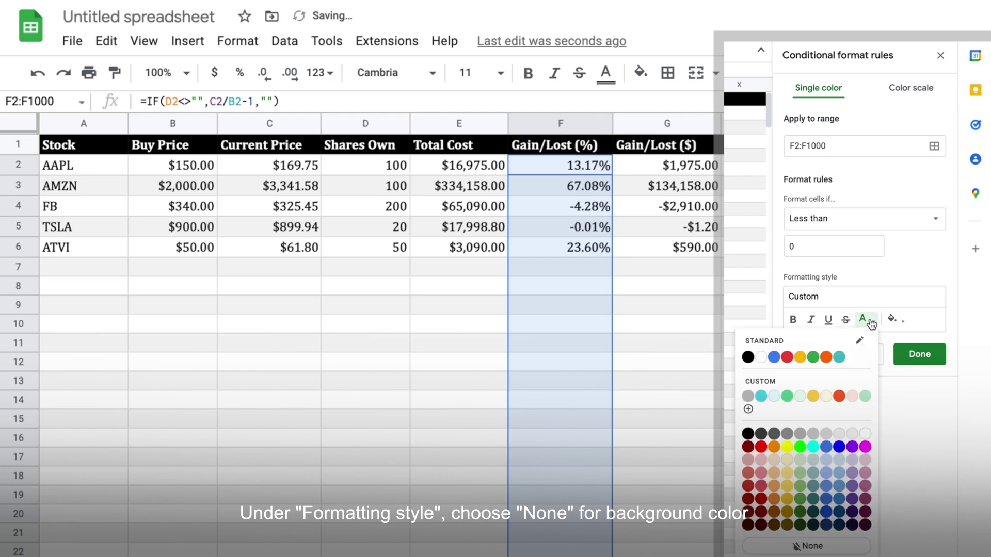
{"action": "left_click", "coordinate": [787, 357]}
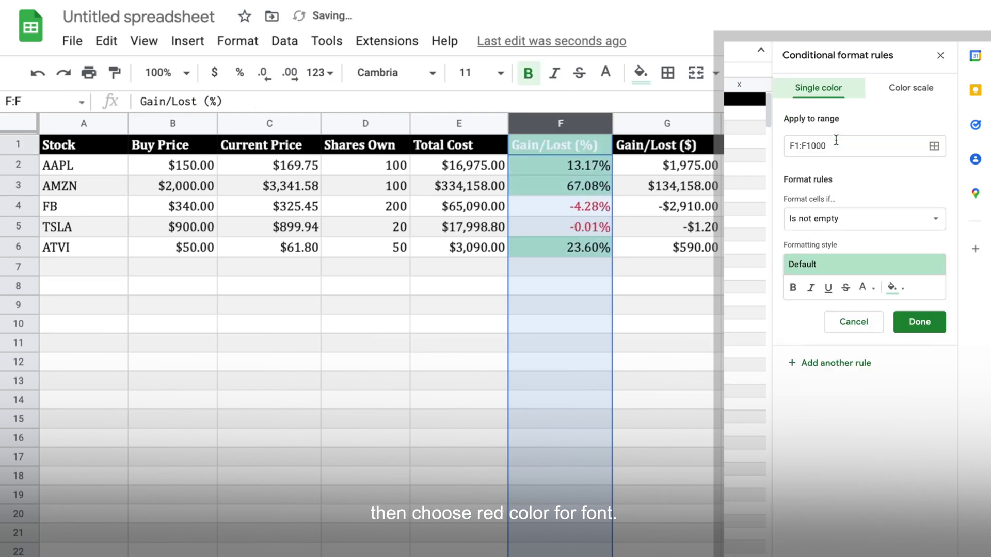
Step: Add a second rule: greater than 0 shows green text with no fill
{"action": "left_click", "coordinate": [833, 219]}
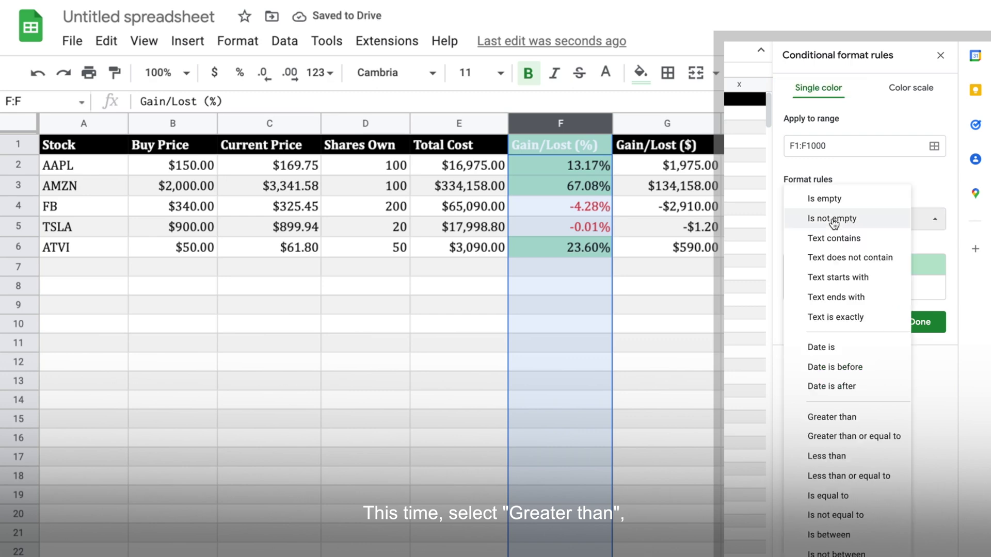
{"action": "left_click", "coordinate": [846, 420]}
{"action": "left_click", "coordinate": [819, 249]}
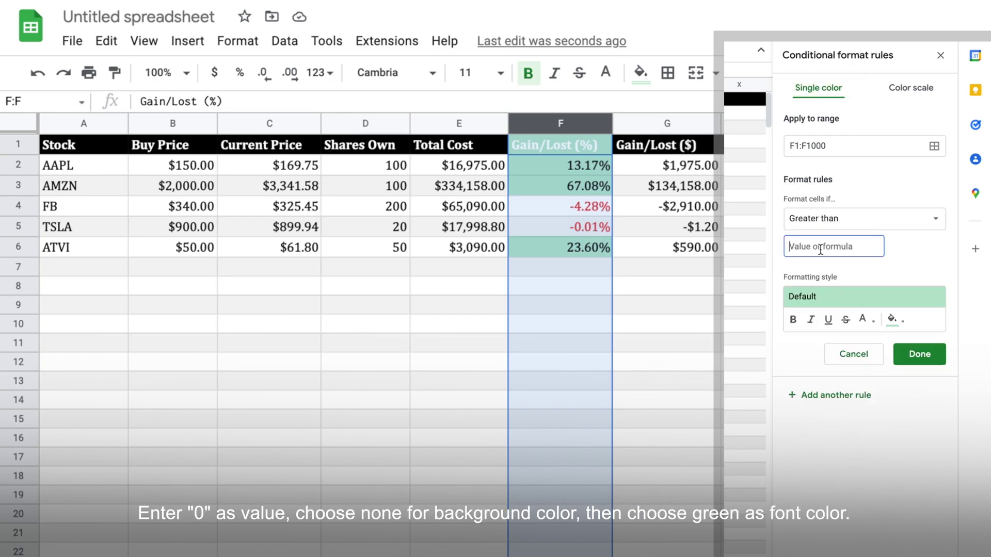
{"action": "type", "text": "0"}
{"action": "left_click", "coordinate": [888, 318]}
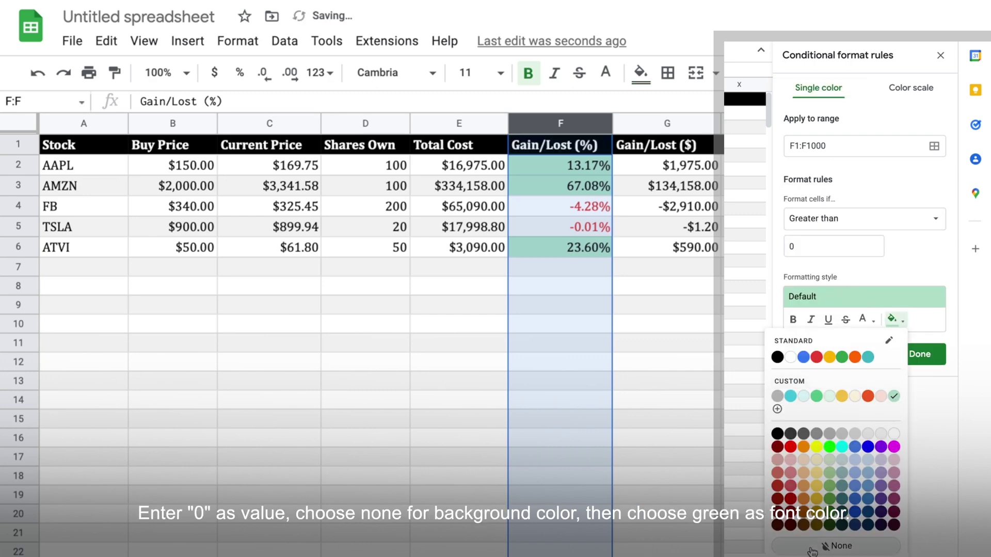
{"action": "left_click", "coordinate": [845, 545]}
{"action": "left_click", "coordinate": [860, 320]}
{"action": "left_click", "coordinate": [812, 357]}
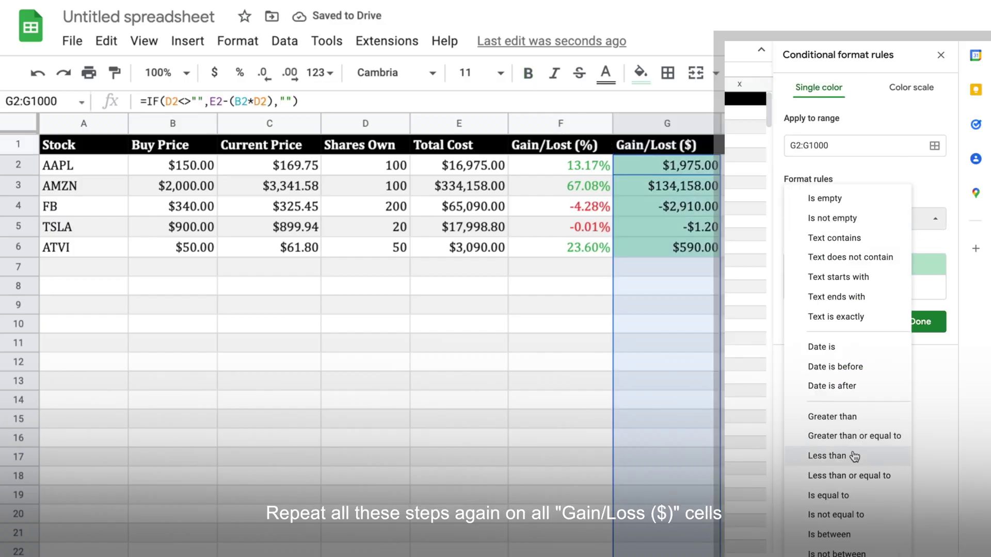
Step: Create a Gain/Lost ($) rule: less than 0 shows red text with no fill
{"action": "left_click", "coordinate": [825, 456]}
{"action": "type", "text": "0"}
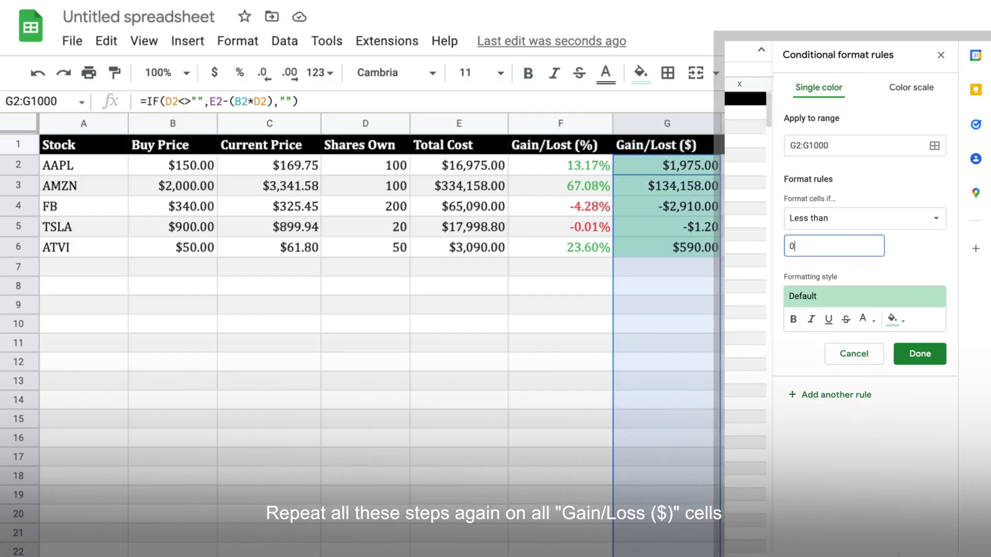
{"action": "left_click", "coordinate": [895, 320]}
{"action": "left_click", "coordinate": [777, 356]}
{"action": "left_click", "coordinate": [863, 319]}
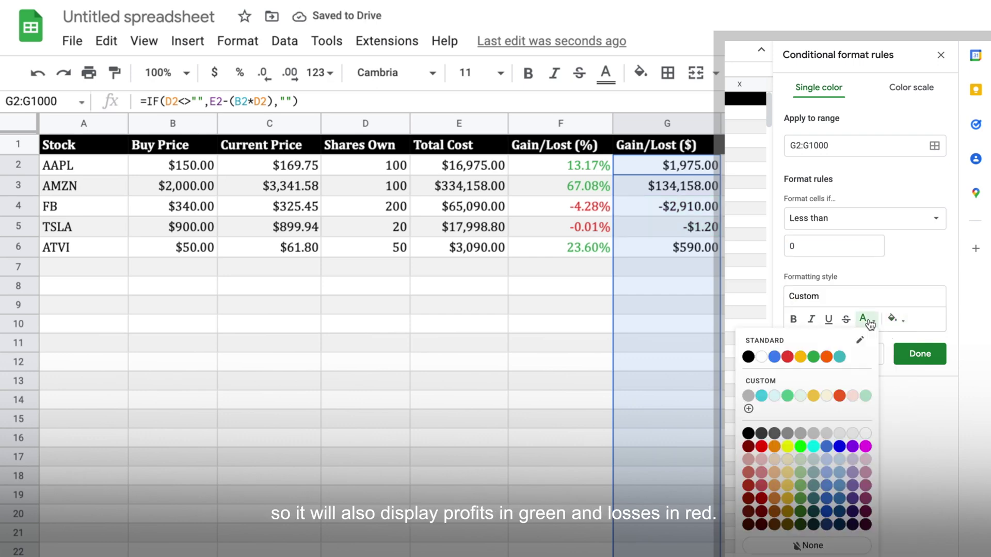
{"action": "left_click", "coordinate": [789, 357]}
{"action": "left_click", "coordinate": [919, 354]}
Step: Add a second rule where greater than 0 shows green text with no fill
{"action": "left_click", "coordinate": [836, 137]}
{"action": "left_click", "coordinate": [864, 217]}
{"action": "left_click", "coordinate": [826, 417]}
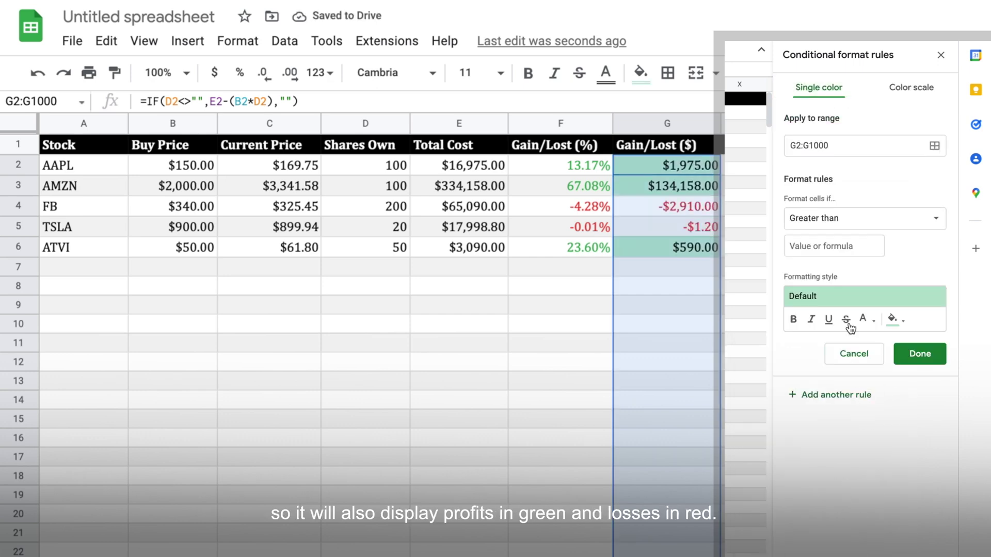
{"action": "left_click", "coordinate": [834, 245]}
{"action": "type", "text": "0"}
{"action": "left_click", "coordinate": [898, 320]}
{"action": "left_click", "coordinate": [777, 355]}
{"action": "left_click", "coordinate": [862, 319]}
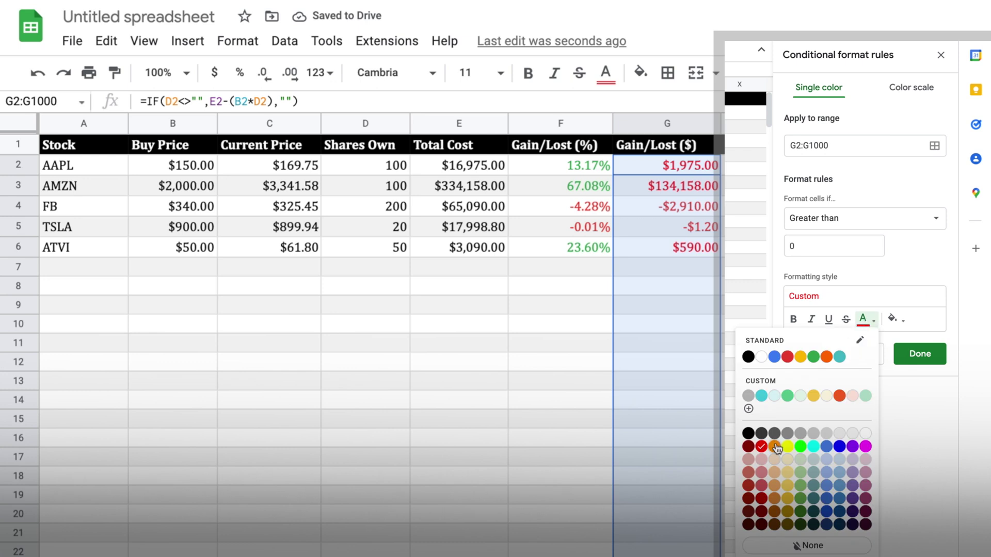
{"action": "left_click", "coordinate": [814, 354]}
{"action": "left_click", "coordinate": [917, 356]}
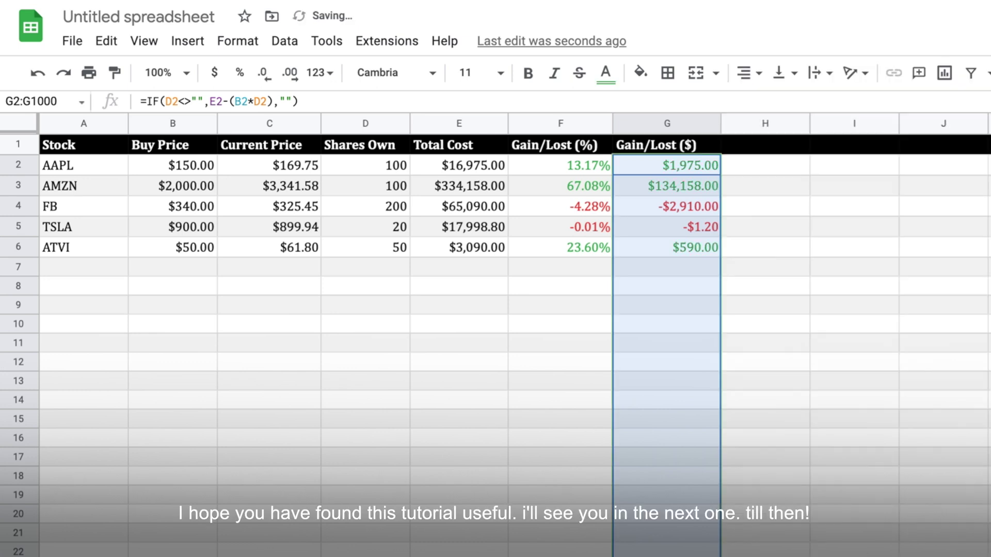